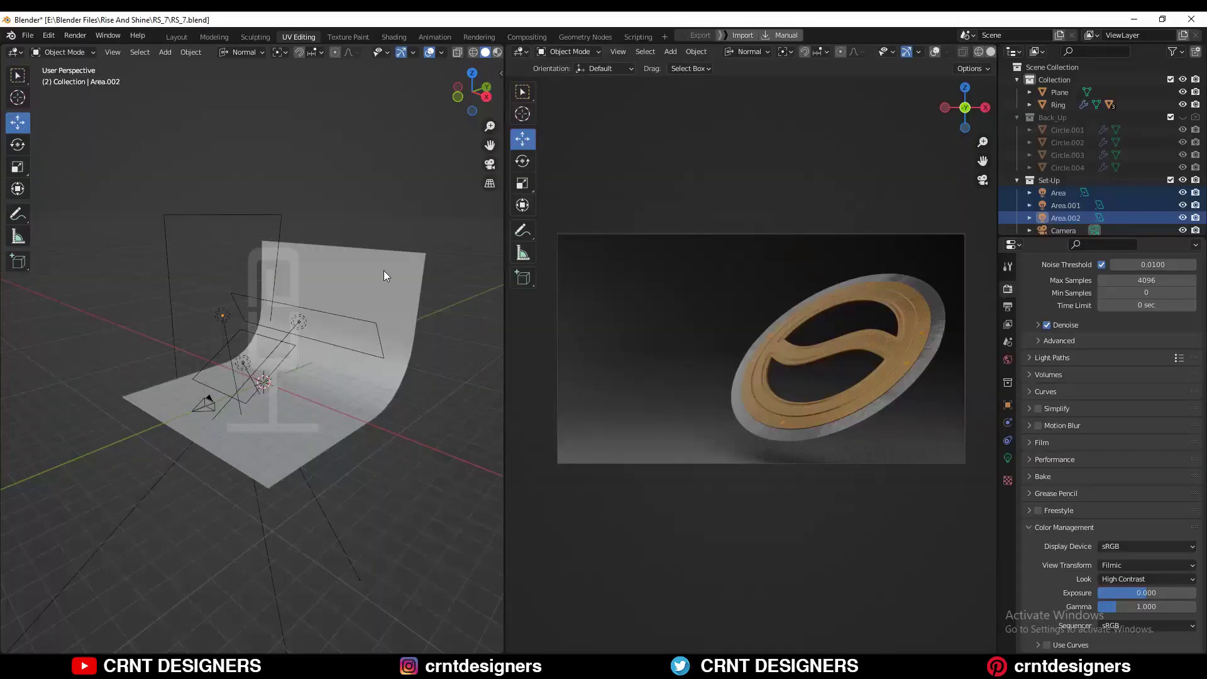
Step: Hide the original set-up lights and add a new area light
{"action": "middle_click_drag", "start_coordinate": [383, 271], "coordinate": [442, 266]}
{"action": "key", "text": "h"}
{"action": "scroll", "coordinate": [297, 458], "scroll_direction": "up", "scroll_amount": 3}
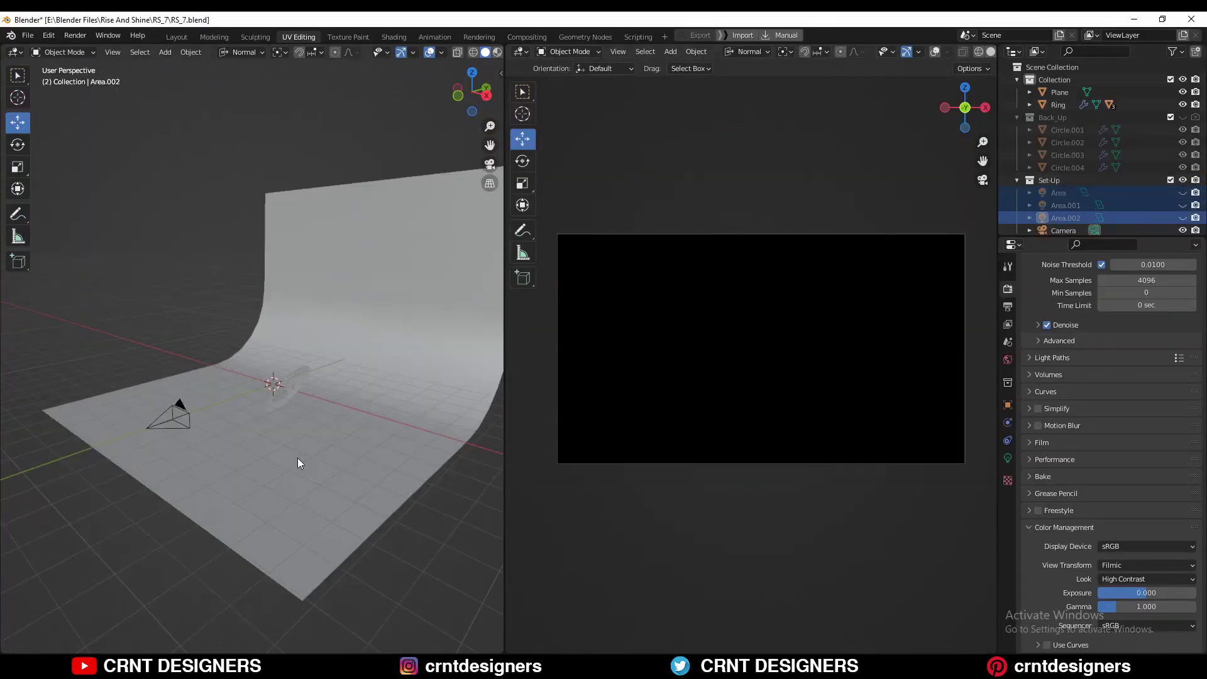
{"action": "key", "text": "shift+a"}
{"action": "left_click", "coordinate": [370, 429]}
Step: Set the new area light's power to 200 W
{"action": "middle_click_drag", "start_coordinate": [370, 434], "coordinate": [338, 314]}
{"action": "right_click", "coordinate": [338, 315]}
{"action": "left_click", "coordinate": [337, 317]}
{"action": "left_click", "coordinate": [1171, 404]}
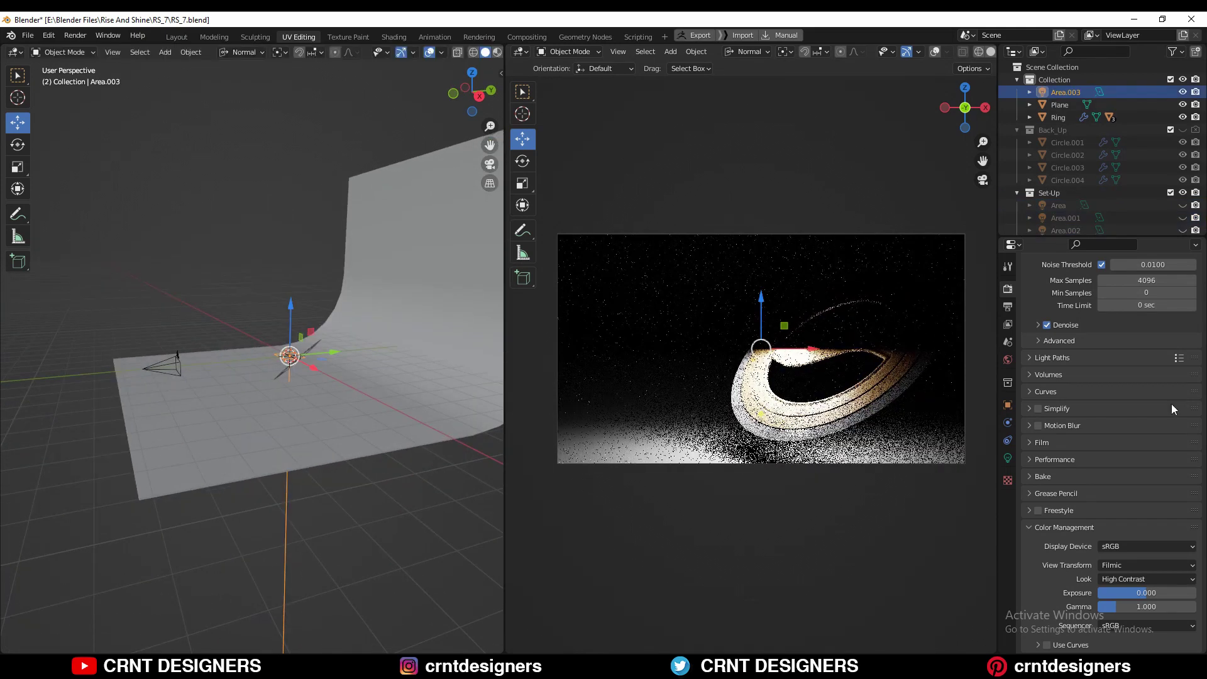
{"action": "left_click", "coordinate": [1007, 458]}
{"action": "key", "text": "Return"}
Step: Raise the area light above the ring and resize it
{"action": "left_click_drag", "start_coordinate": [762, 302], "coordinate": [761, 227]}
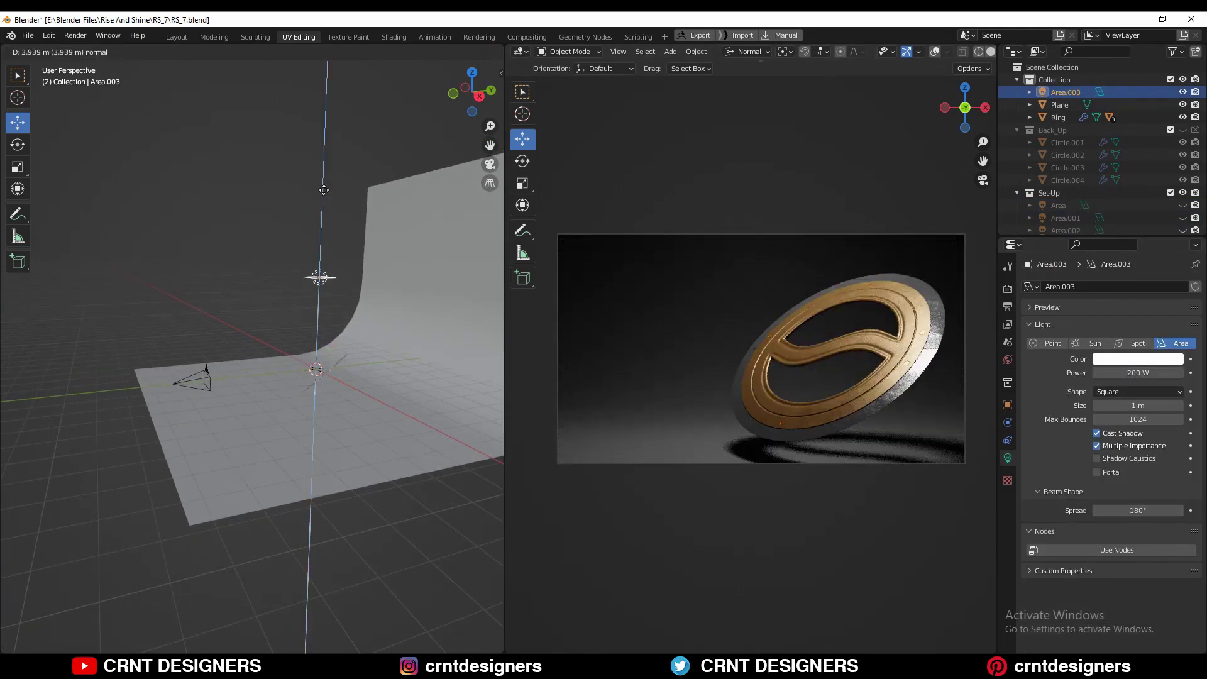
{"action": "left_click", "coordinate": [1008, 359]}
{"action": "left_click", "coordinate": [1008, 458]}
{"action": "middle_click_drag", "start_coordinate": [251, 352], "coordinate": [123, 348]}
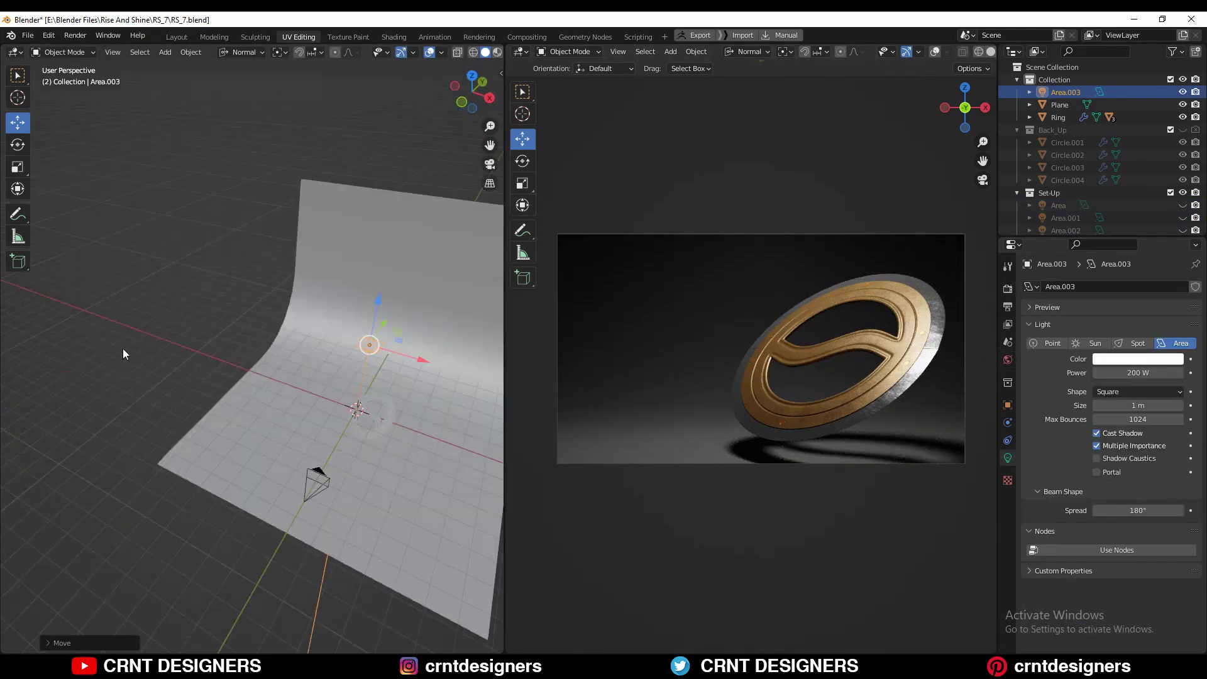
{"action": "key", "text": "s"}
{"action": "left_click", "coordinate": [216, 297]}
{"action": "middle_click_drag", "start_coordinate": [273, 350], "coordinate": [276, 295]}
Step: Move the light and rotate it to point down in side view
{"action": "key", "text": "g"}
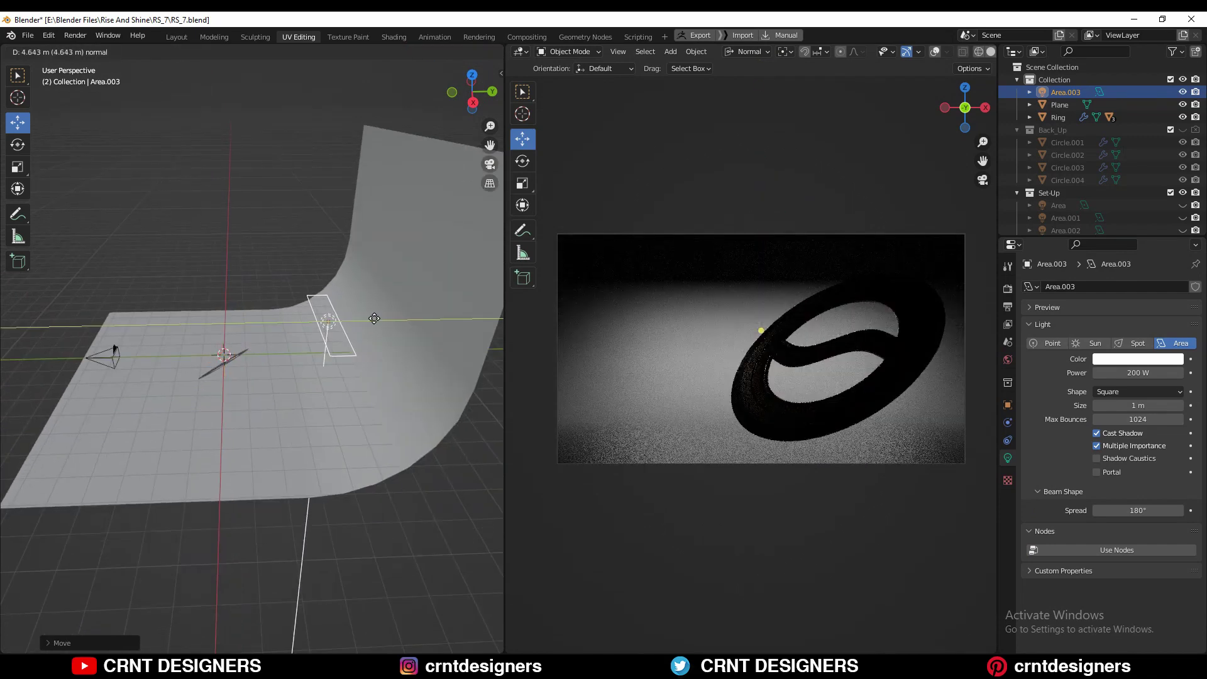
{"action": "middle_click_drag", "start_coordinate": [123, 460], "coordinate": [113, 378]}
{"action": "key", "text": "KP_3"}
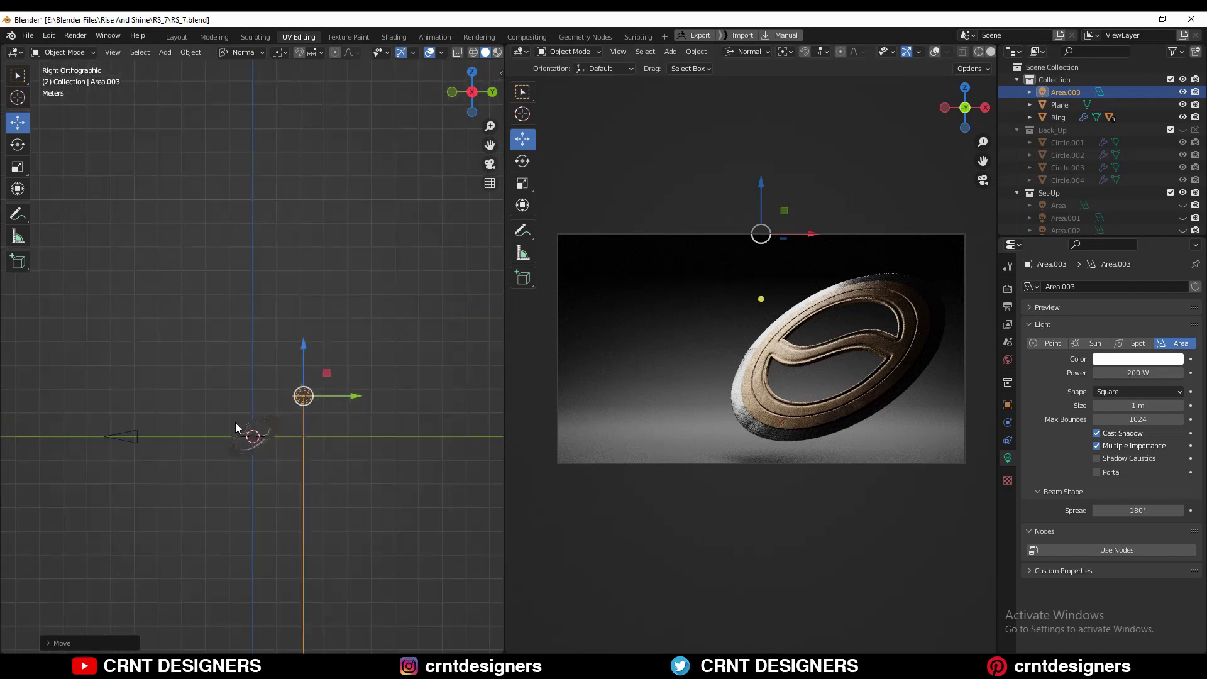
{"action": "key", "text": "r"}
{"action": "left_click", "coordinate": [231, 388]}
Step: From the top view, reposition the light and rotate it to aim at the ring
{"action": "key", "text": "KP_7"}
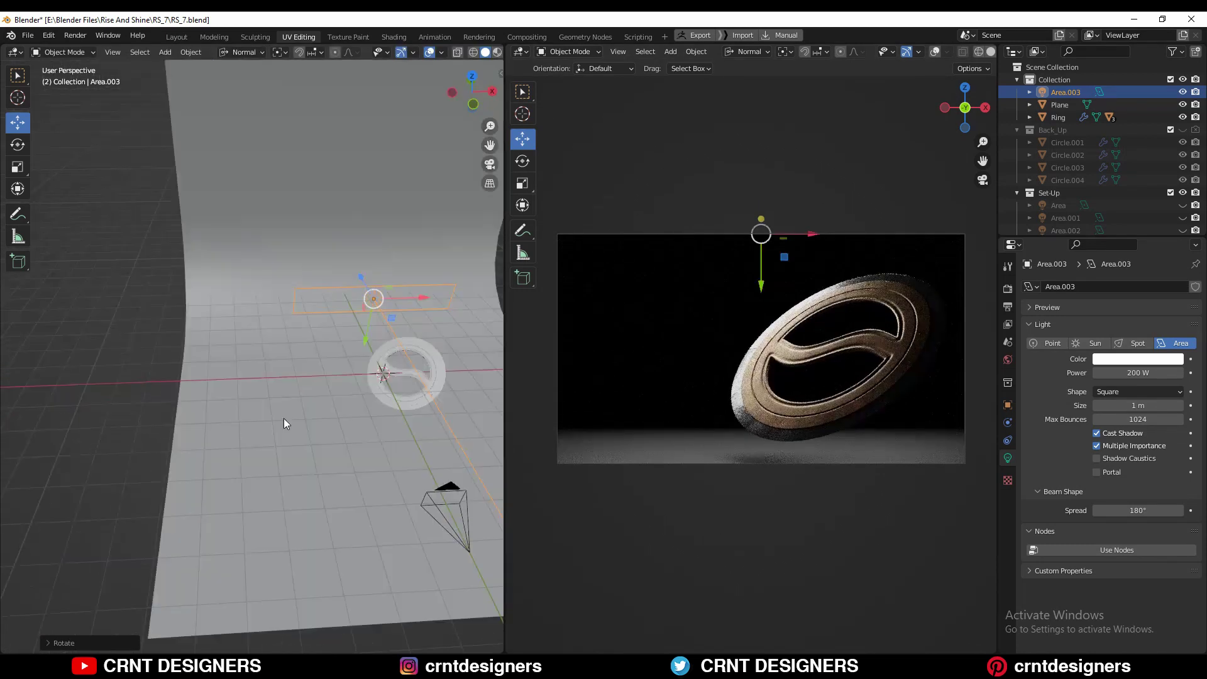
{"action": "key", "text": "g"}
{"action": "scroll", "coordinate": [387, 252], "scroll_direction": "down", "scroll_amount": 2}
{"action": "left_click", "coordinate": [346, 347]}
{"action": "key", "text": "r"}
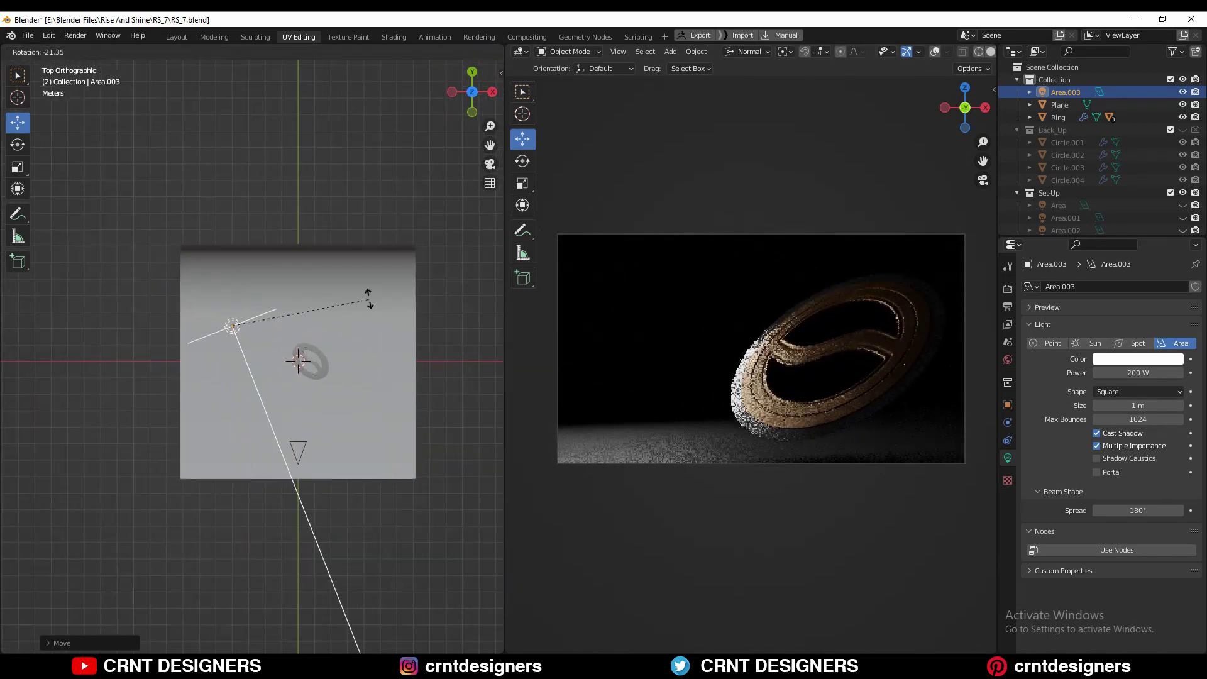
{"action": "left_click", "coordinate": [334, 226]}
{"action": "key", "text": "g"}
{"action": "right_click", "coordinate": [288, 327]}
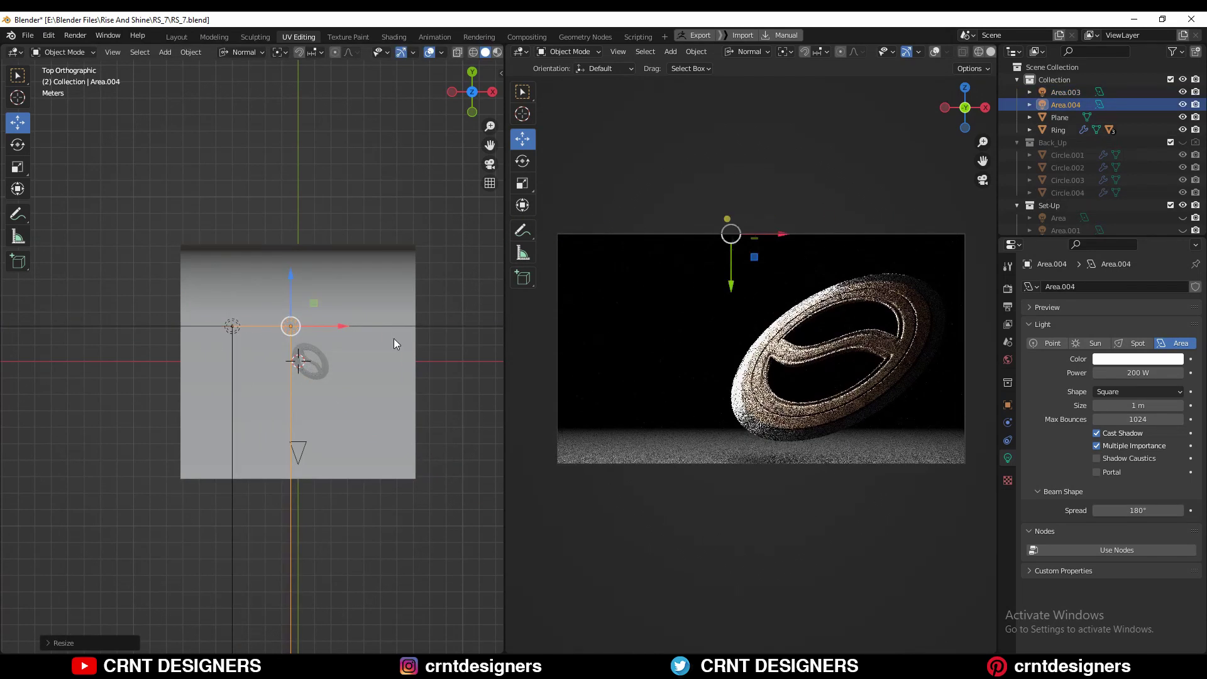
Step: Select Area.004 and set its power to 100 W
{"action": "mouse_move", "coordinate": [394, 338]}
{"action": "middle_mouse_down"}
{"action": "mouse_move", "coordinate": [300, 312]}
{"action": "mouse_move", "coordinate": [281, 274]}
{"action": "middle_mouse_up"}
{"action": "left_click", "coordinate": [281, 273]}
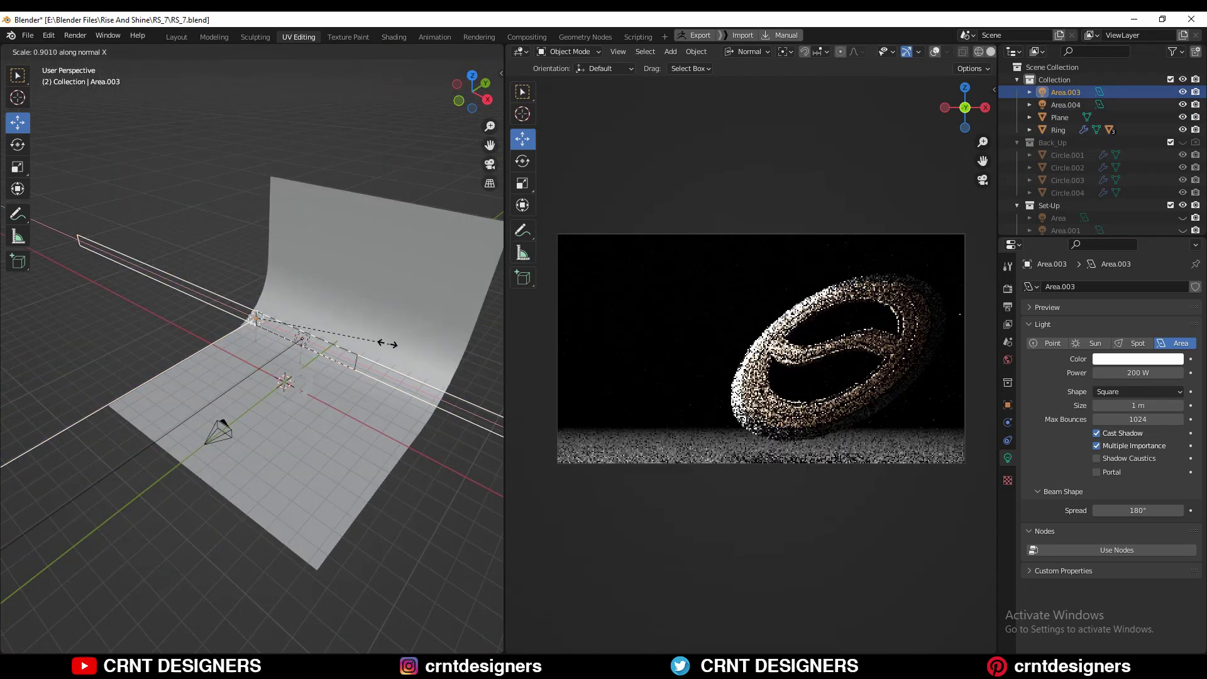
{"action": "left_click", "coordinate": [305, 343]}
{"action": "key", "text": "Return"}
Step: Scale Area.004 along X into a long strip light
{"action": "middle_click_drag", "start_coordinate": [283, 367], "coordinate": [318, 363]}
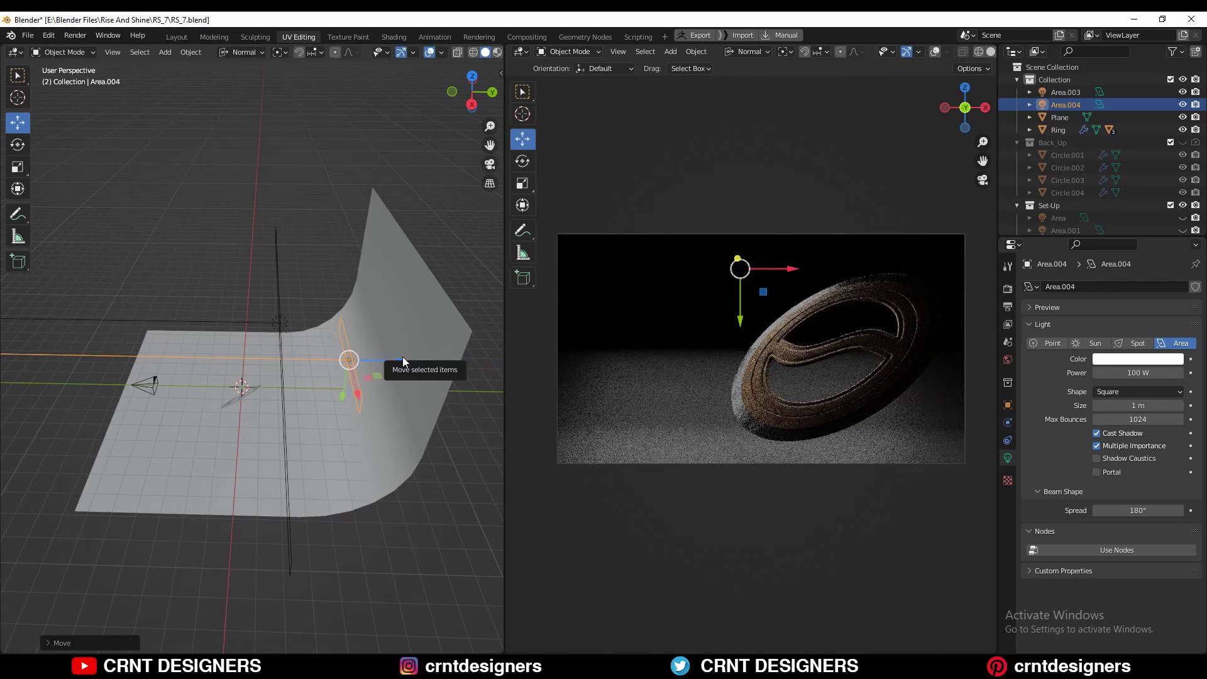
{"action": "middle_click_drag", "start_coordinate": [399, 359], "coordinate": [320, 293]}
{"action": "left_click", "coordinate": [320, 293]}
{"action": "left_click_drag", "start_coordinate": [477, 97], "coordinate": [349, 378]}
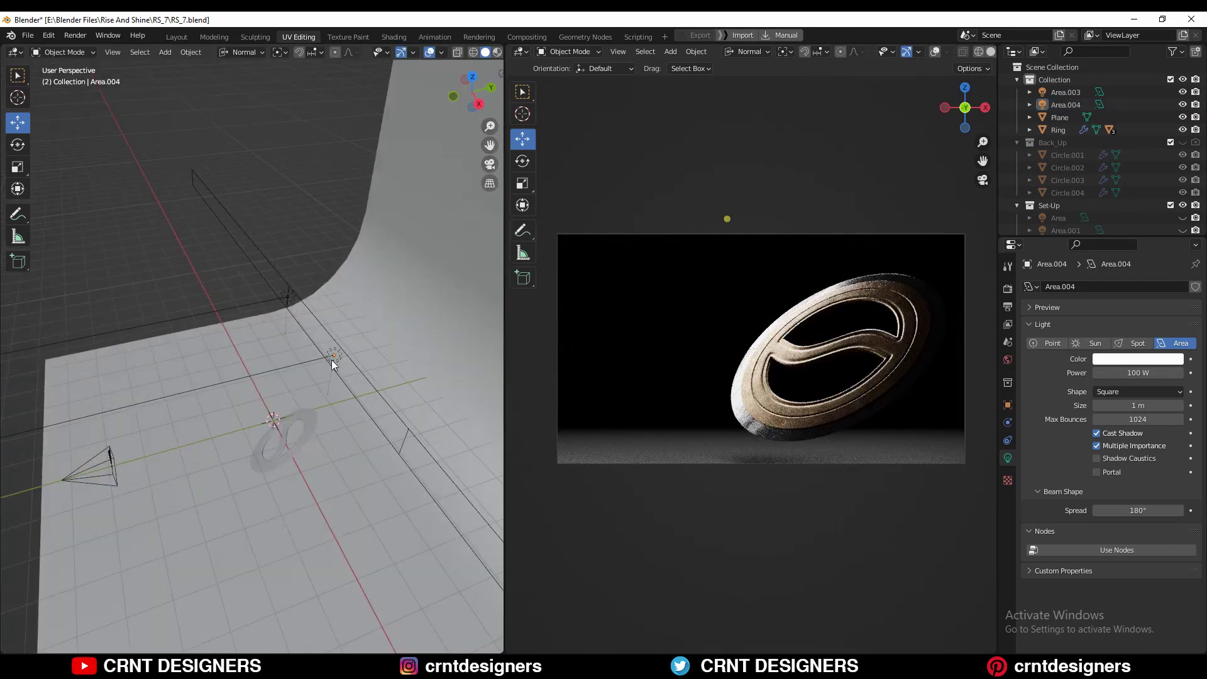
{"action": "left_click", "coordinate": [332, 363]}
{"action": "key", "text": "s"}
{"action": "key", "text": "x"}
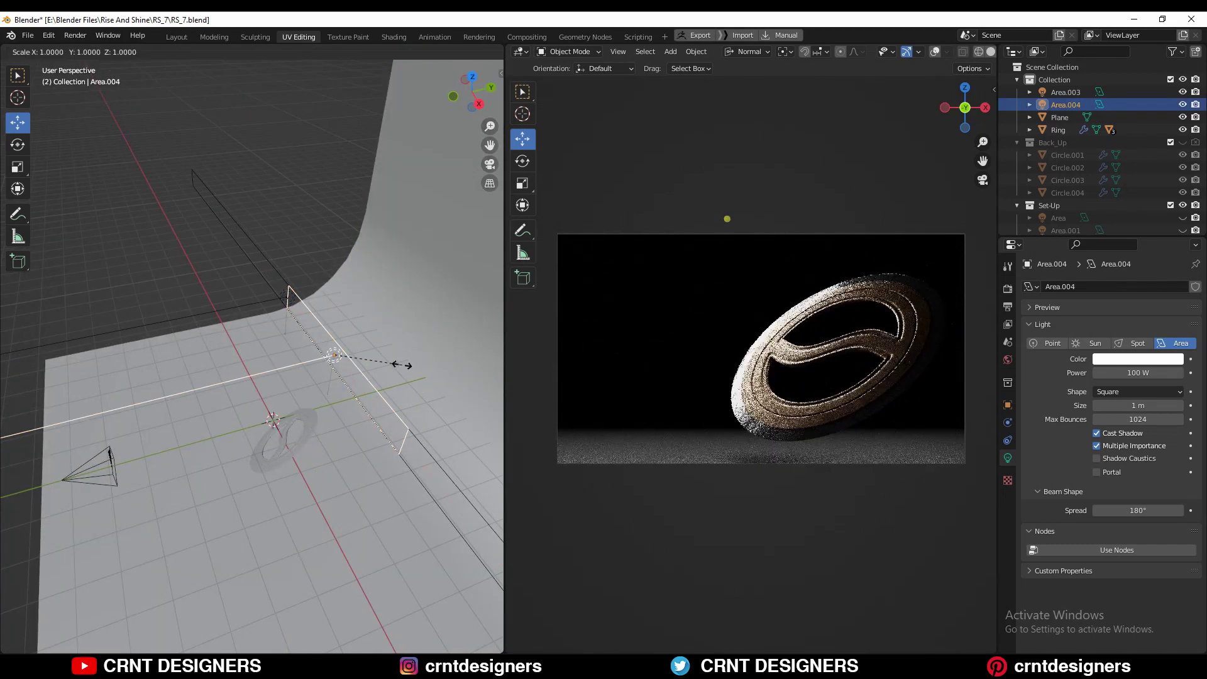
{"action": "mouse_move", "coordinate": [327, 358]}
{"action": "middle_mouse_down"}
{"action": "mouse_move", "coordinate": [391, 394]}
{"action": "mouse_move", "coordinate": [402, 344]}
{"action": "mouse_move", "coordinate": [325, 385]}
{"action": "mouse_move", "coordinate": [337, 349]}
{"action": "mouse_move", "coordinate": [408, 334]}
{"action": "mouse_move", "coordinate": [266, 330]}
{"action": "mouse_move", "coordinate": [335, 309]}
{"action": "mouse_move", "coordinate": [270, 331]}
{"action": "mouse_move", "coordinate": [353, 326]}
{"action": "mouse_move", "coordinate": [74, 237]}
{"action": "middle_mouse_up"}
Step: Add a new area light, Area.005, and scale it up
{"action": "key", "text": "shift+a"}
{"action": "scroll", "coordinate": [265, 330], "scroll_direction": "up", "scroll_amount": 2}
{"action": "key", "text": "s"}
Step: Move Area.005 straight up along Z
{"action": "key", "text": "g"}
{"action": "key", "text": "z"}
{"action": "left_click", "coordinate": [376, 319]}
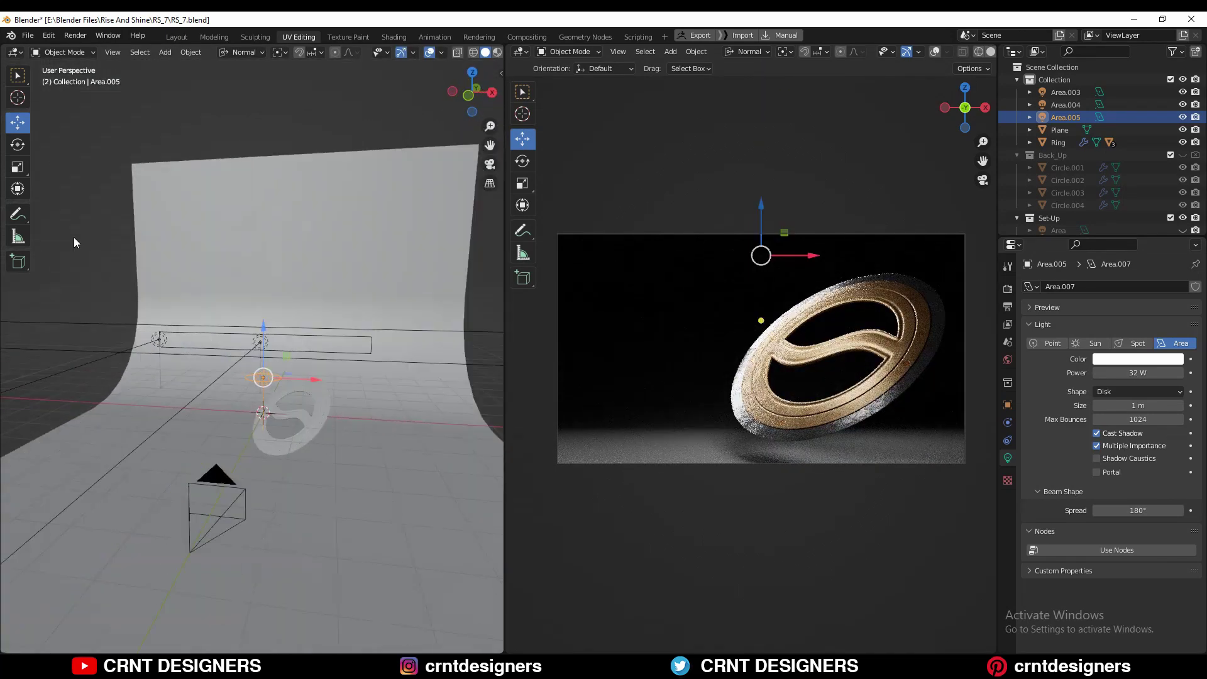
Step: Tilt the disk light Area.005 toward the ring with the Rotate tool
{"action": "left_click", "coordinate": [18, 144]}
{"action": "middle_click_drag", "start_coordinate": [188, 283], "coordinate": [281, 345]}
{"action": "left_click", "coordinate": [472, 81]}
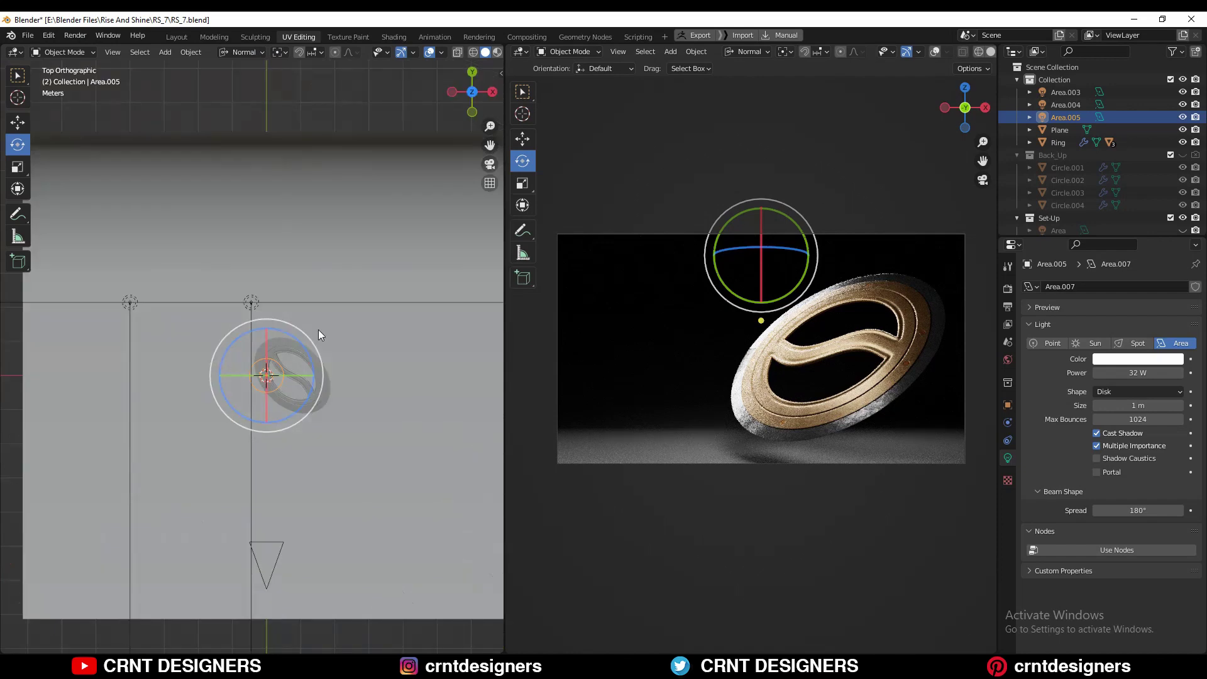
{"action": "mouse_move", "coordinate": [318, 337]}
{"action": "left_mouse_down"}
{"action": "mouse_move", "coordinate": [350, 418]}
{"action": "mouse_move", "coordinate": [276, 377]}
{"action": "left_mouse_up"}
{"action": "middle_click_drag", "start_coordinate": [276, 377], "coordinate": [266, 376]}
{"action": "left_click_drag", "start_coordinate": [273, 374], "coordinate": [271, 385]}
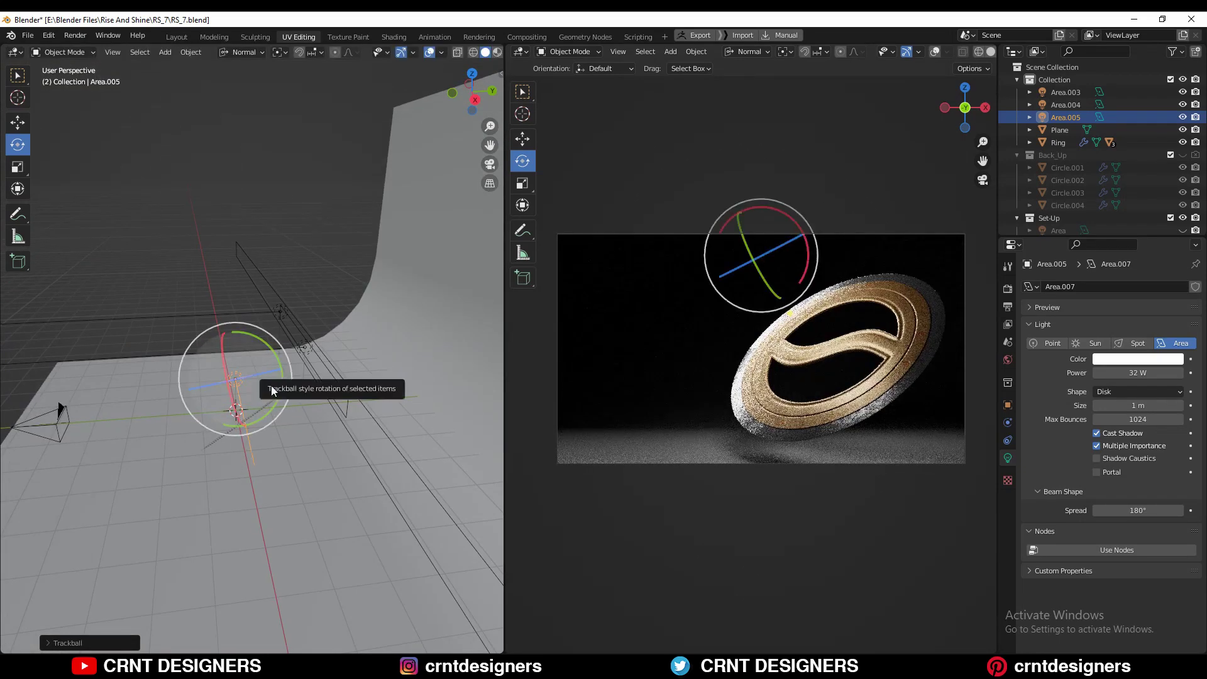
{"action": "middle_click_drag", "start_coordinate": [270, 385], "coordinate": [268, 401]}
{"action": "mouse_move", "coordinate": [286, 385]}
{"action": "left_mouse_down"}
{"action": "mouse_move", "coordinate": [272, 357]}
{"action": "mouse_move", "coordinate": [259, 383]}
{"action": "left_mouse_up"}
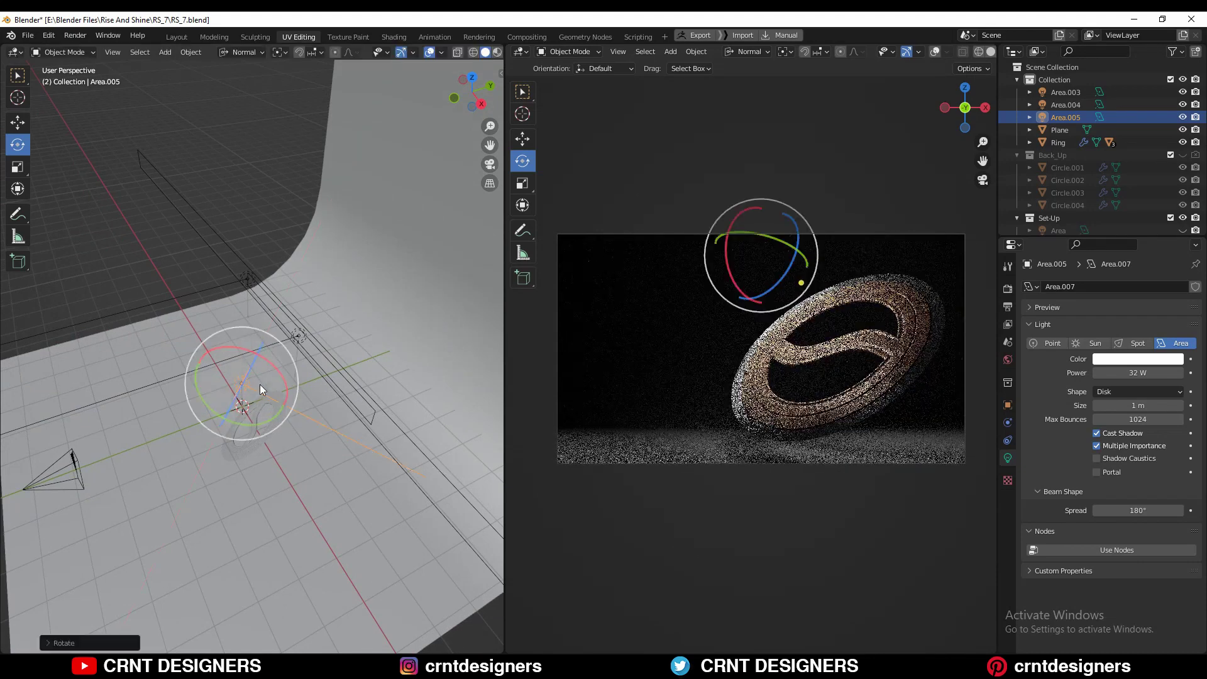
{"action": "middle_click_drag", "start_coordinate": [259, 384], "coordinate": [265, 349]}
{"action": "left_click_drag", "start_coordinate": [288, 386], "coordinate": [319, 402]}
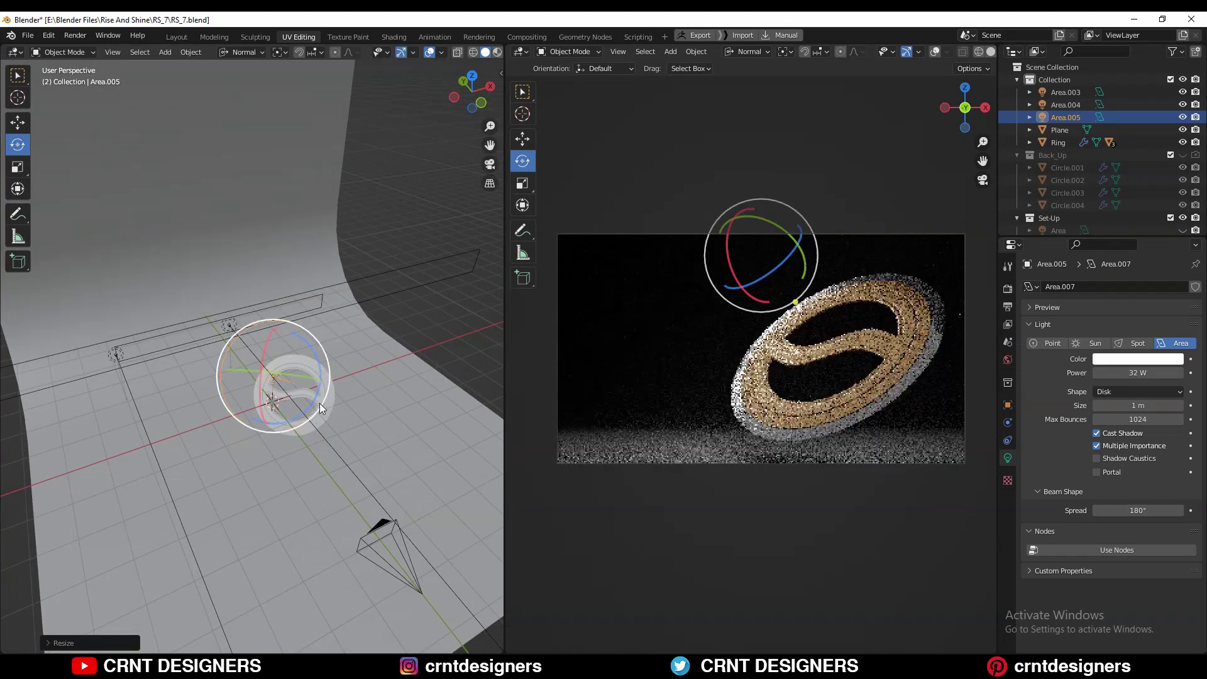
Step: Reselect Area.005 and resize it
{"action": "left_click", "coordinate": [205, 375]}
{"action": "middle_click_drag", "start_coordinate": [205, 375], "coordinate": [165, 379]}
{"action": "left_click", "coordinate": [165, 378]}
{"action": "key", "text": "s"}
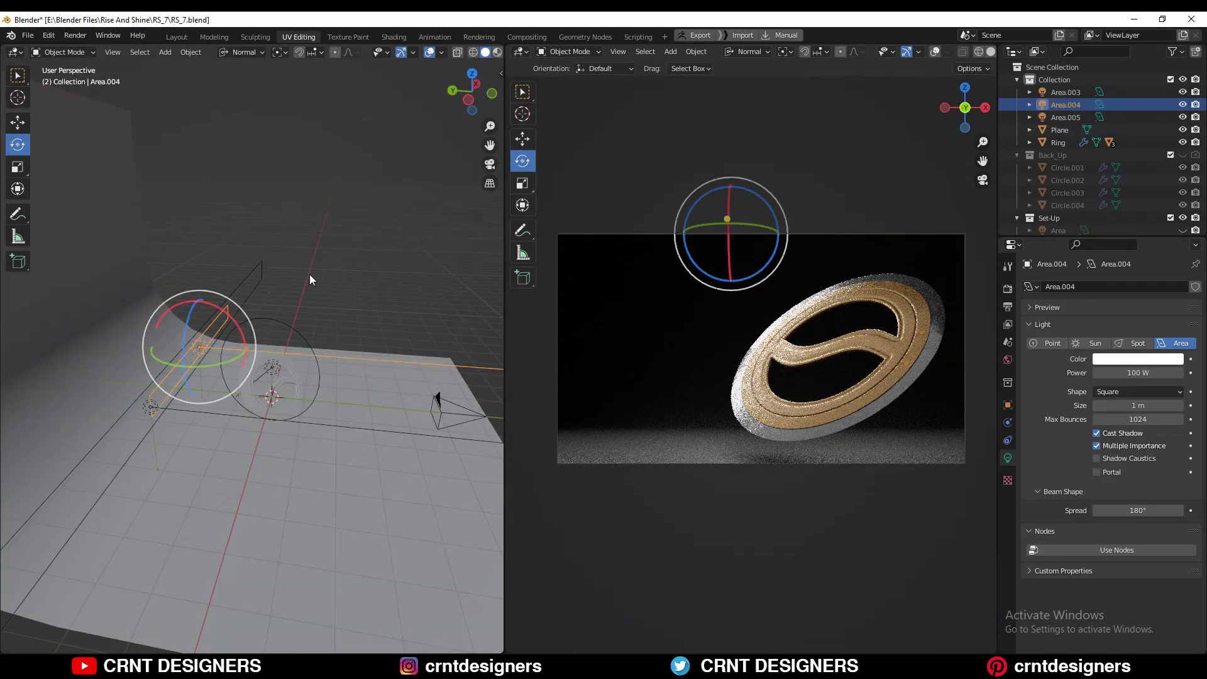
{"action": "left_click", "coordinate": [319, 304]}
Step: Lower Area.005's power to 10 W and tint it pale blue
{"action": "mouse_move", "coordinate": [320, 305]}
{"action": "middle_mouse_down"}
{"action": "mouse_move", "coordinate": [345, 367]}
{"action": "mouse_move", "coordinate": [243, 324]}
{"action": "middle_mouse_up"}
{"action": "mouse_move", "coordinate": [1138, 373]}
{"action": "left_mouse_down"}
{"action": "mouse_move", "coordinate": [1122, 373]}
{"action": "mouse_move", "coordinate": [1151, 373]}
{"action": "left_mouse_up"}
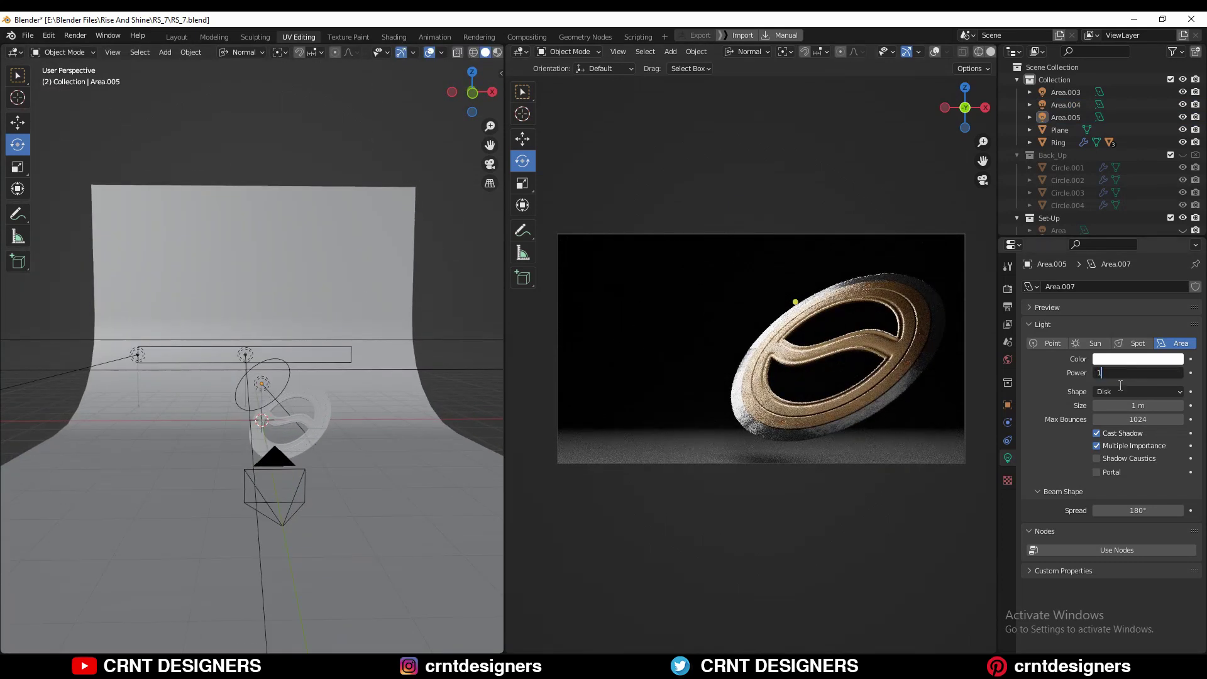
{"action": "type", "text": "0 W"}
{"action": "left_click", "coordinate": [1152, 362]}
{"action": "left_click", "coordinate": [1109, 252]}
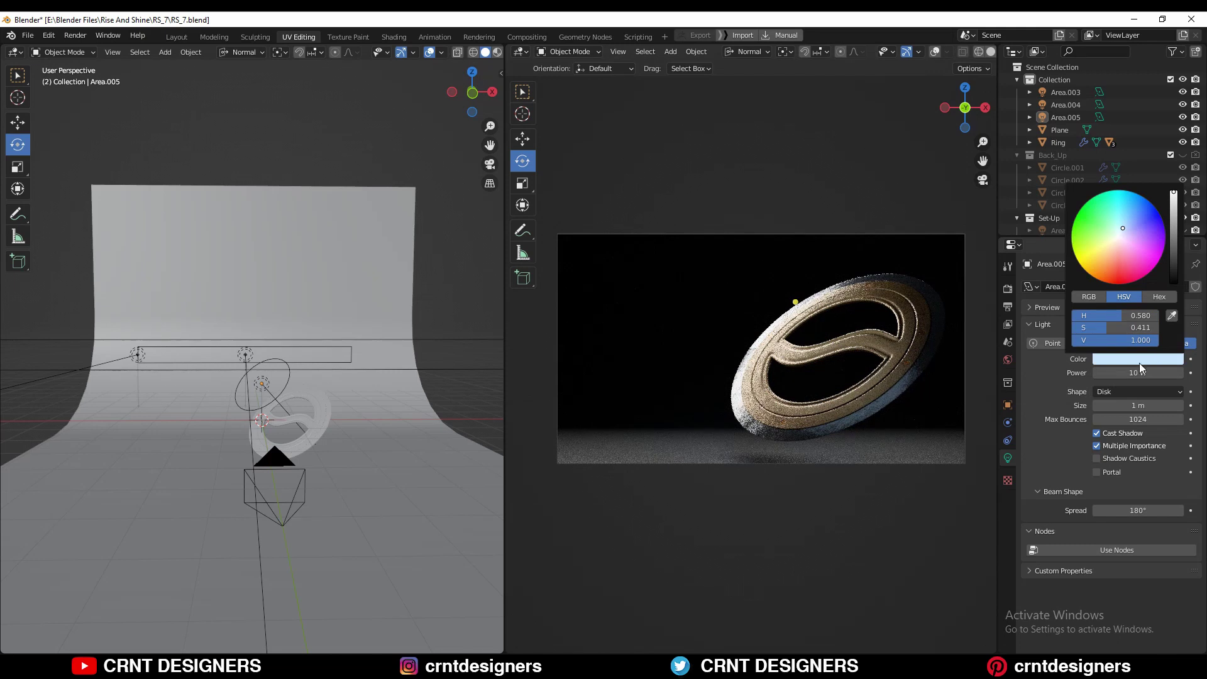
Step: Frame Area.004 in front view and add another area light, Area.006
{"action": "left_click", "coordinate": [245, 355]}
{"action": "key", "text": "KP_Decimal"}
{"action": "key", "text": "KP_1"}
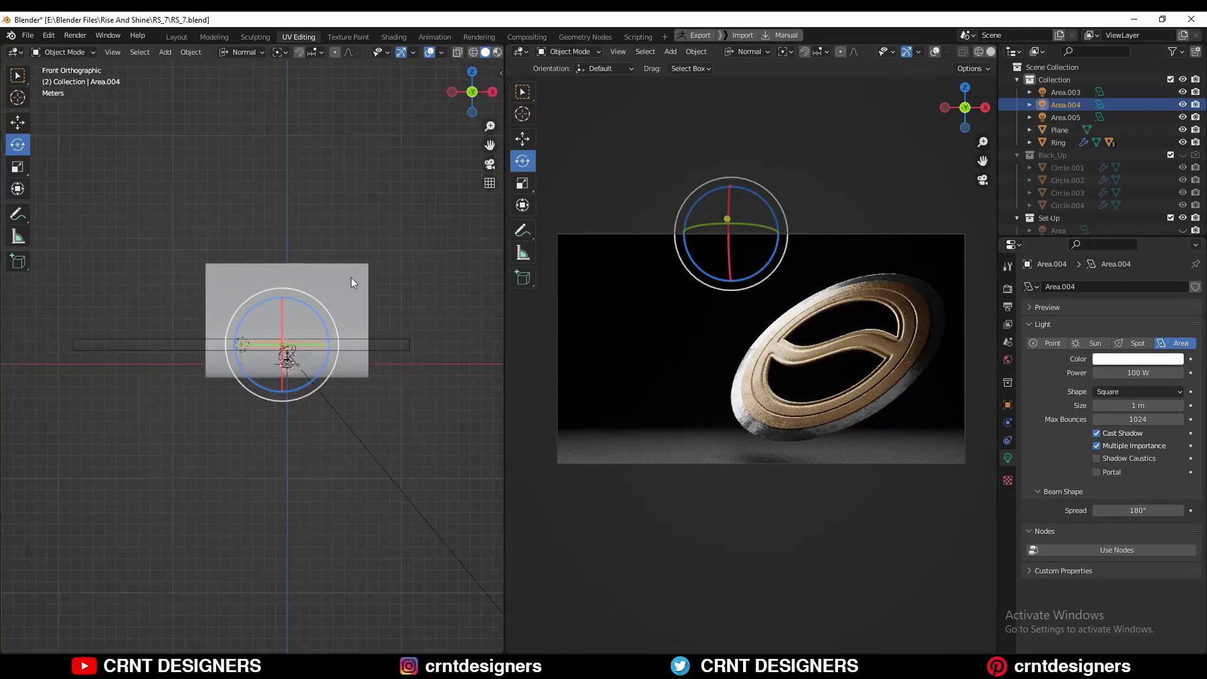
{"action": "middle_click_drag", "start_coordinate": [337, 286], "coordinate": [270, 305]}
{"action": "key", "text": "shift+a"}
{"action": "left_click", "coordinate": [360, 337]}
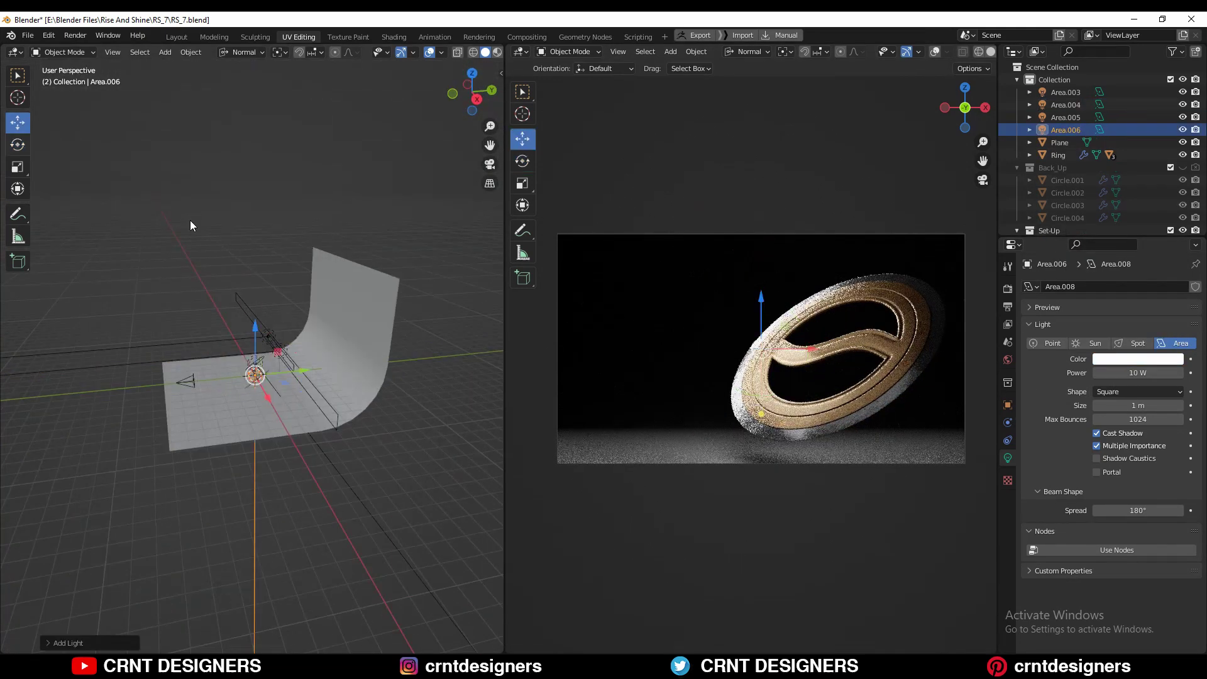
Step: Move and rotate Area.006 in the side view
{"action": "right_click", "coordinate": [251, 307]}
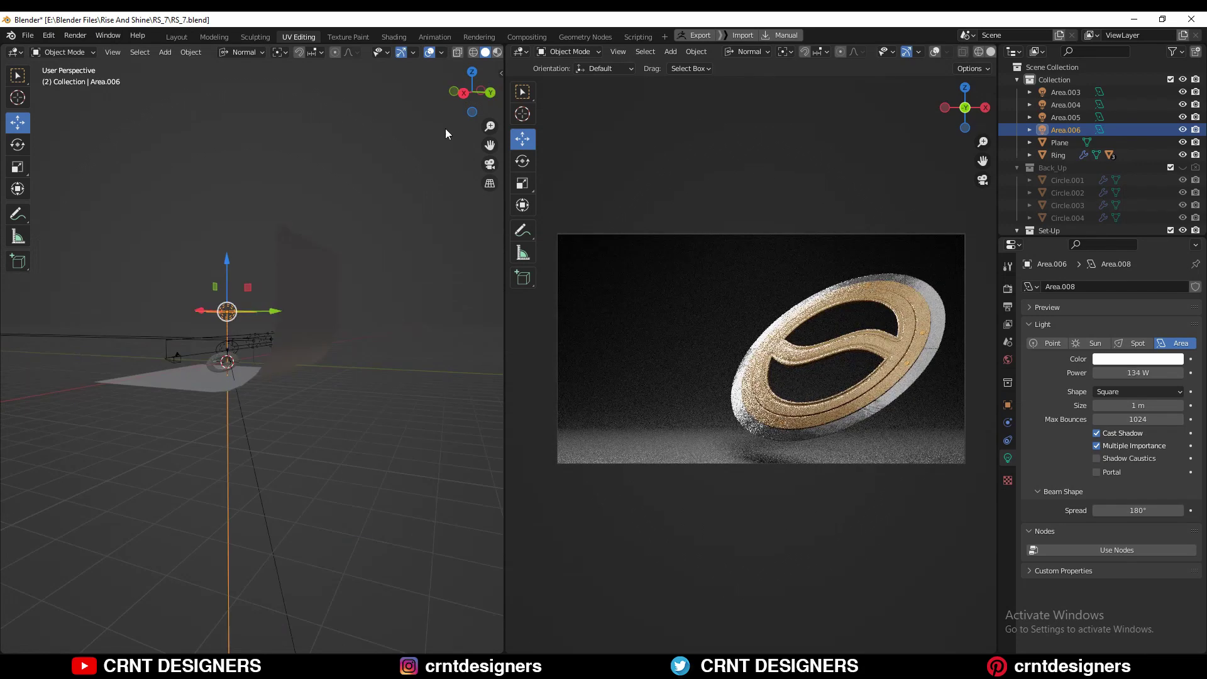
{"action": "key", "text": "KP_3"}
{"action": "key", "text": "g"}
{"action": "left_click", "coordinate": [305, 413]}
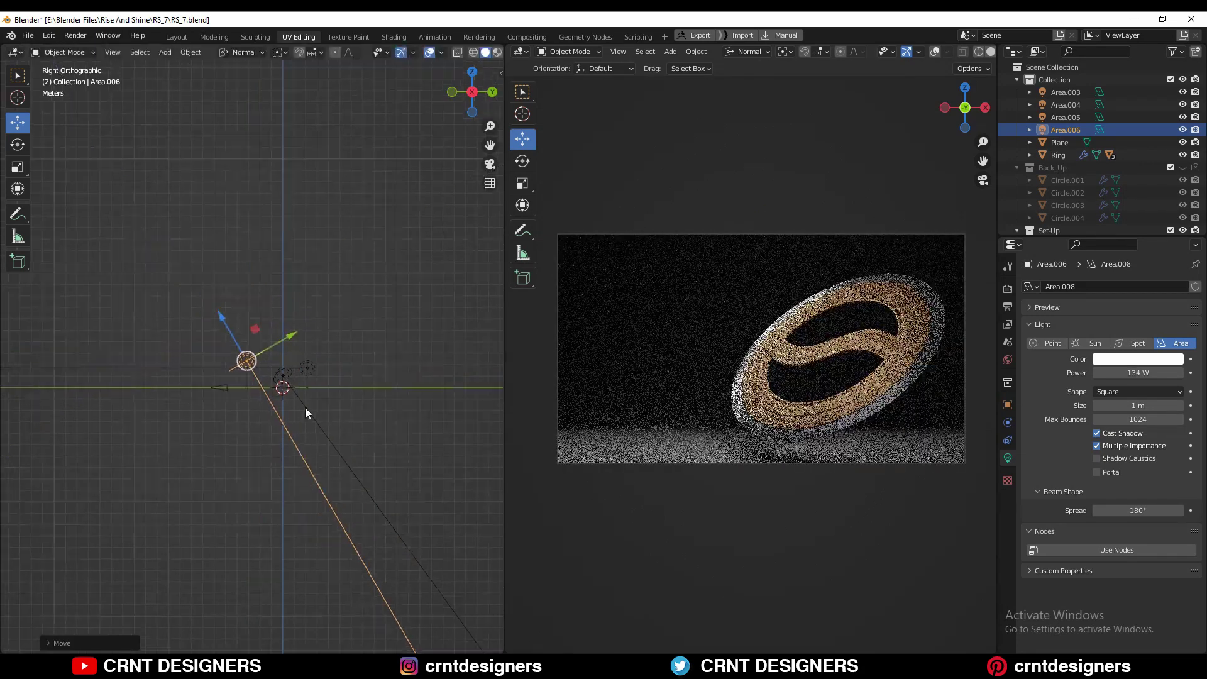
{"action": "key", "text": "r"}
{"action": "left_click", "coordinate": [287, 273]}
Step: Stretch Area.006 along X, then hide it from the scene
{"action": "middle_click_drag", "start_coordinate": [287, 273], "coordinate": [331, 350]}
{"action": "key", "text": "s"}
{"action": "key", "text": "x"}
{"action": "key", "text": "x"}
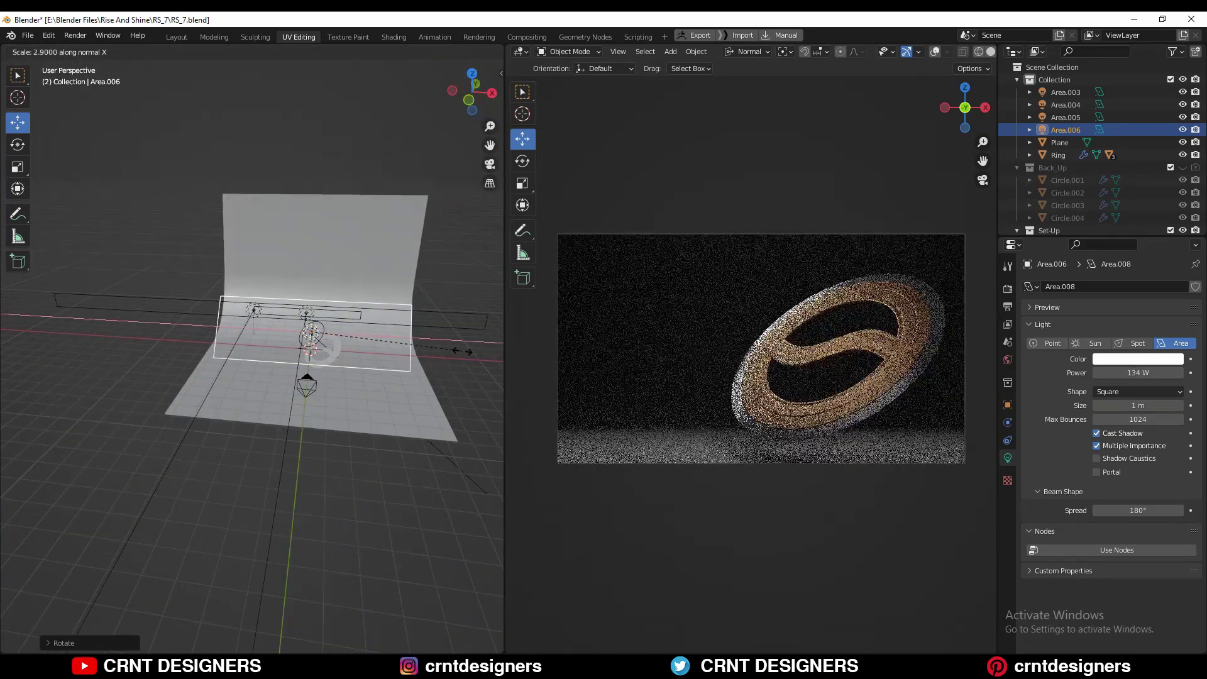
{"action": "left_click", "coordinate": [462, 350]}
{"action": "middle_click_drag", "start_coordinate": [462, 350], "coordinate": [230, 331]}
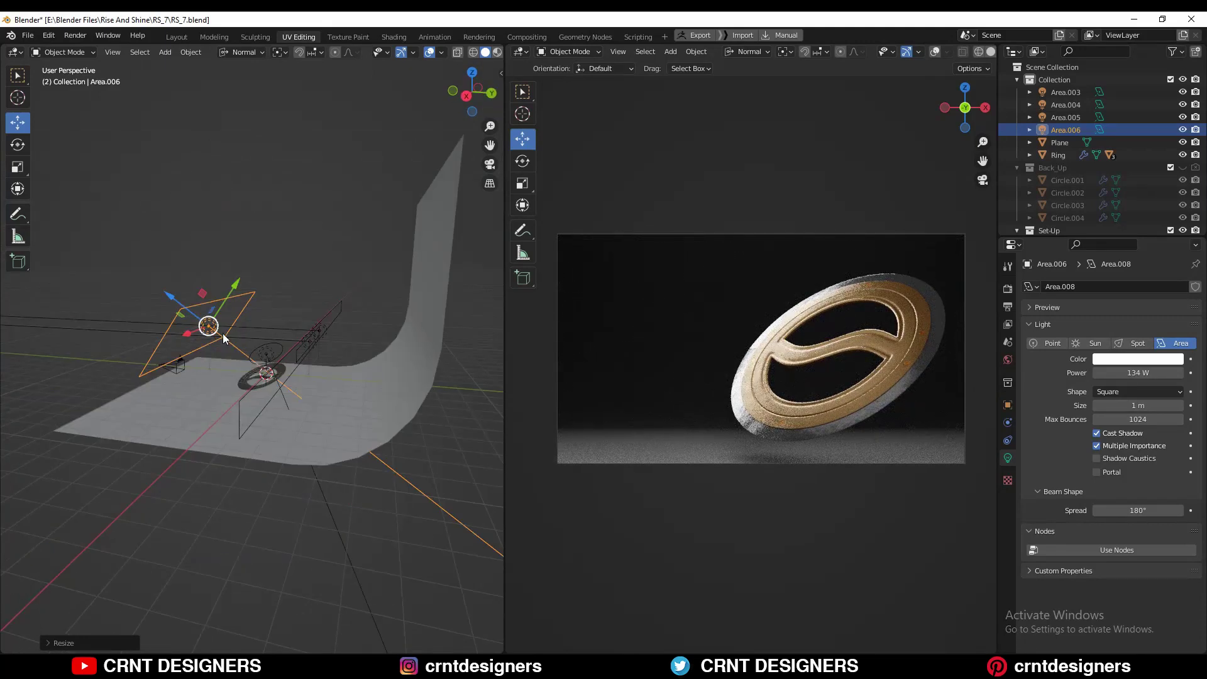
{"action": "key", "text": "KP_7"}
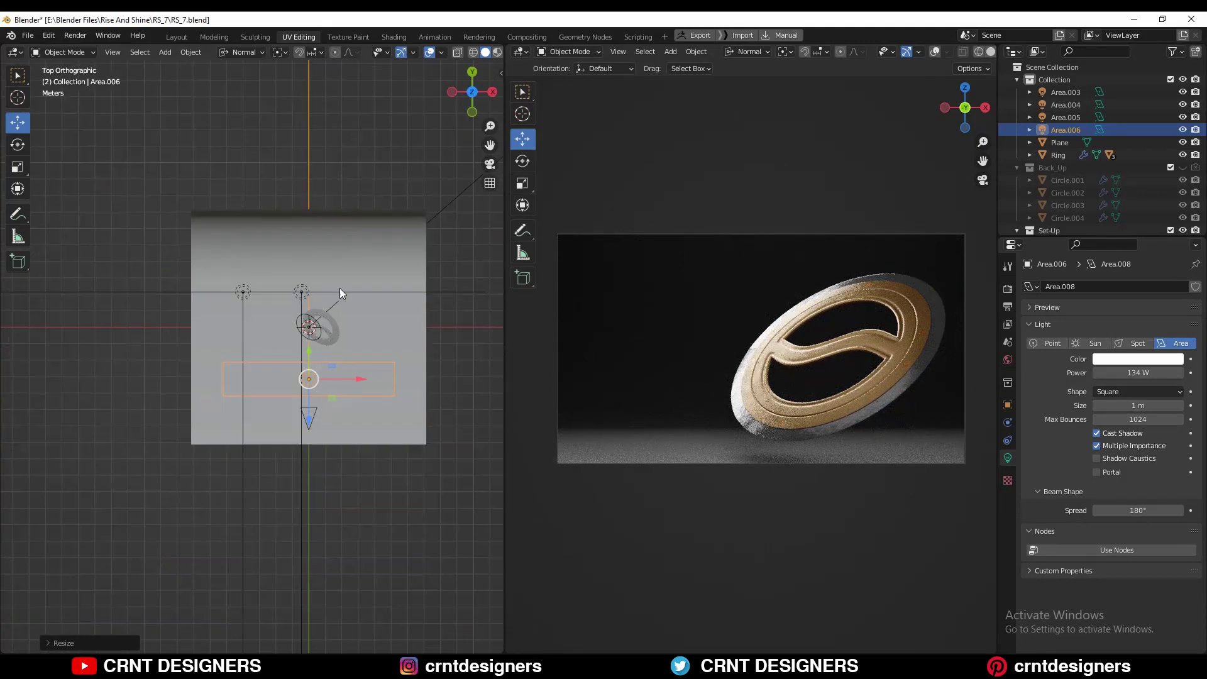
{"action": "middle_click_drag", "start_coordinate": [408, 452], "coordinate": [286, 442], "text": "shift"}
{"action": "key", "text": "h"}
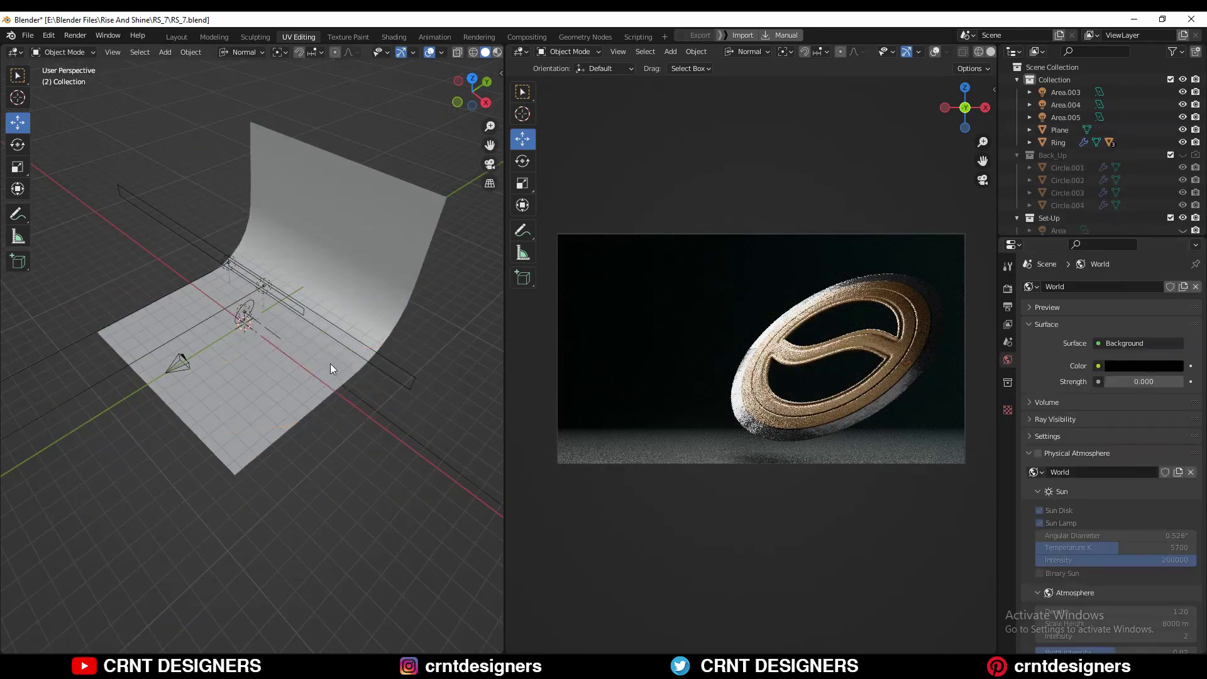
Step: Add a new area light and tilt it toward the ring
{"action": "key", "text": "shift+a"}
{"action": "left_click", "coordinate": [367, 375]}
{"action": "left_click", "coordinate": [18, 144]}
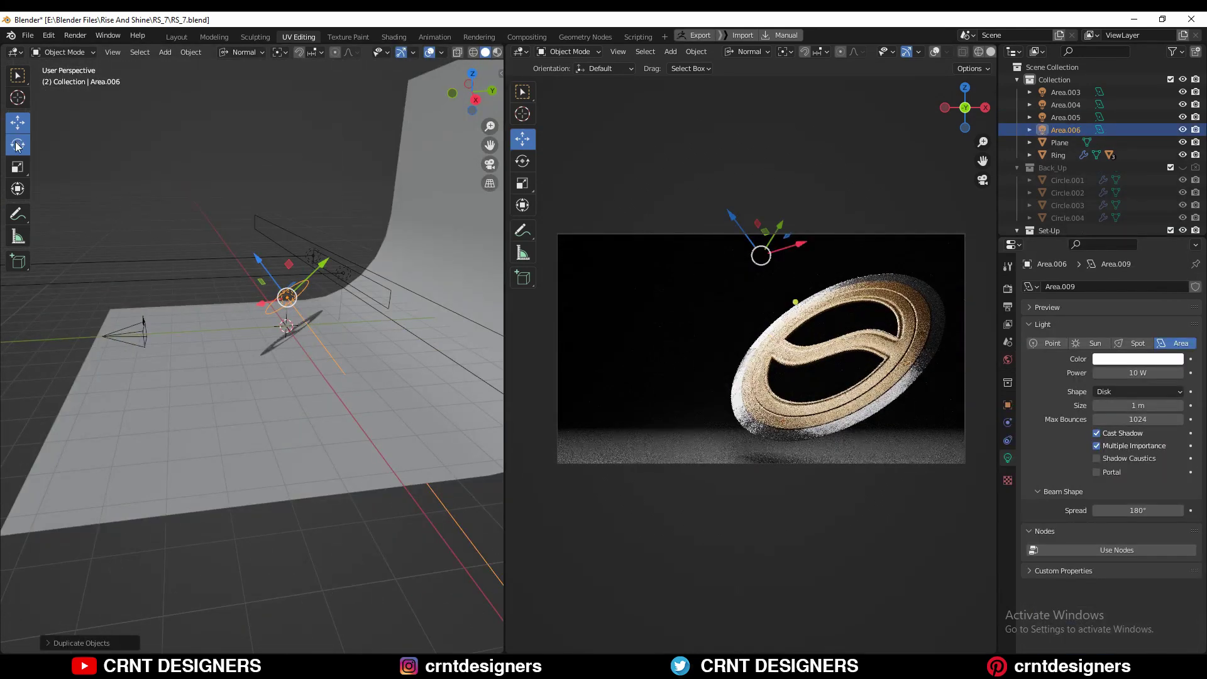
{"action": "left_click_drag", "start_coordinate": [327, 264], "coordinate": [340, 326]}
{"action": "left_click", "coordinate": [17, 122]}
{"action": "middle_click_drag", "start_coordinate": [188, 283], "coordinate": [356, 368]}
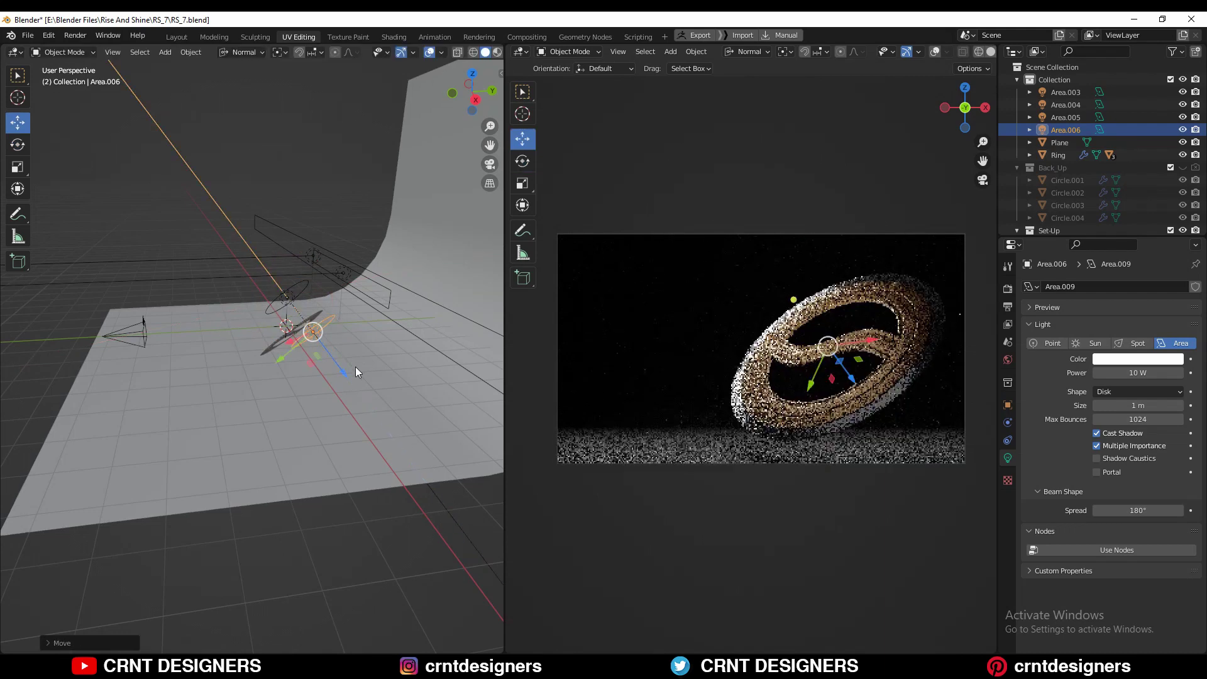
Step: Resize the Area.006 light and position it beside the ring
{"action": "key", "text": "s"}
{"action": "left_click", "coordinate": [344, 301]}
{"action": "mouse_move", "coordinate": [344, 300]}
{"action": "middle_mouse_down"}
{"action": "mouse_move", "coordinate": [174, 292]}
{"action": "mouse_move", "coordinate": [224, 286]}
{"action": "mouse_move", "coordinate": [339, 308]}
{"action": "middle_mouse_up"}
{"action": "left_click_drag", "start_coordinate": [339, 309], "coordinate": [327, 331]}
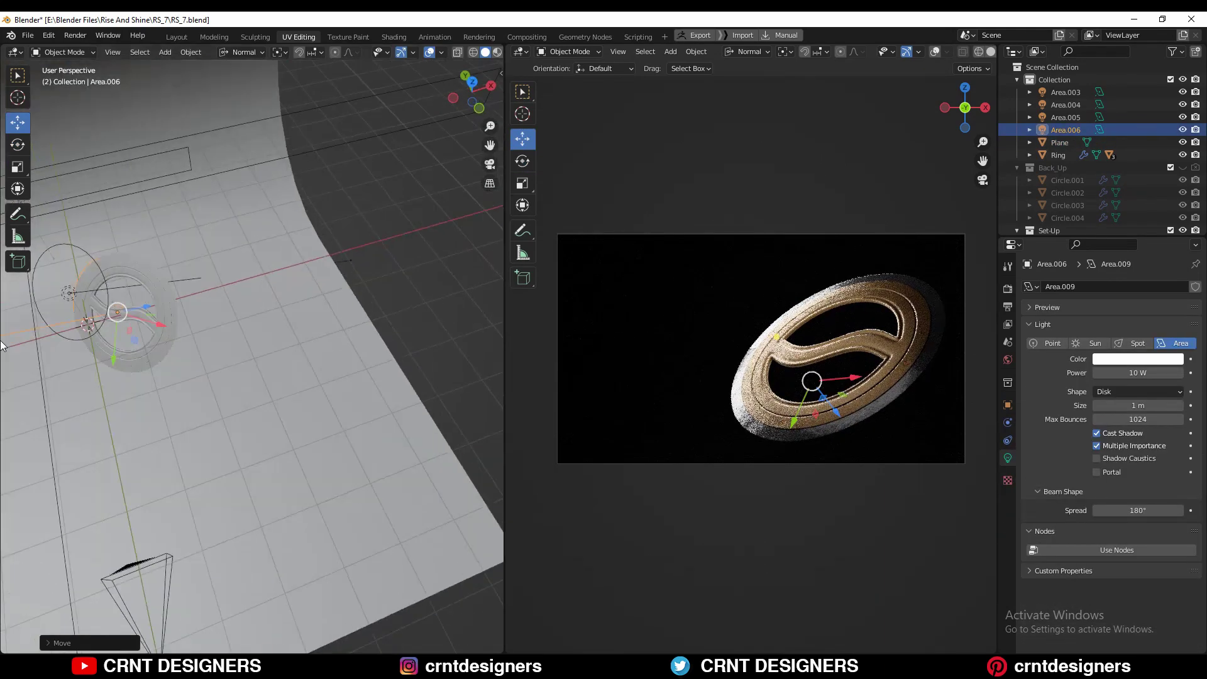
{"action": "mouse_move", "coordinate": [327, 331]}
{"action": "middle_mouse_down"}
{"action": "mouse_move", "coordinate": [439, 301]}
{"action": "mouse_move", "coordinate": [369, 300]}
{"action": "middle_mouse_up"}
Step: Set Area.006's power to 84 W and nudge its position
{"action": "right_click", "coordinate": [369, 300]}
{"action": "left_click", "coordinate": [368, 300]}
{"action": "left_click", "coordinate": [427, 340]}
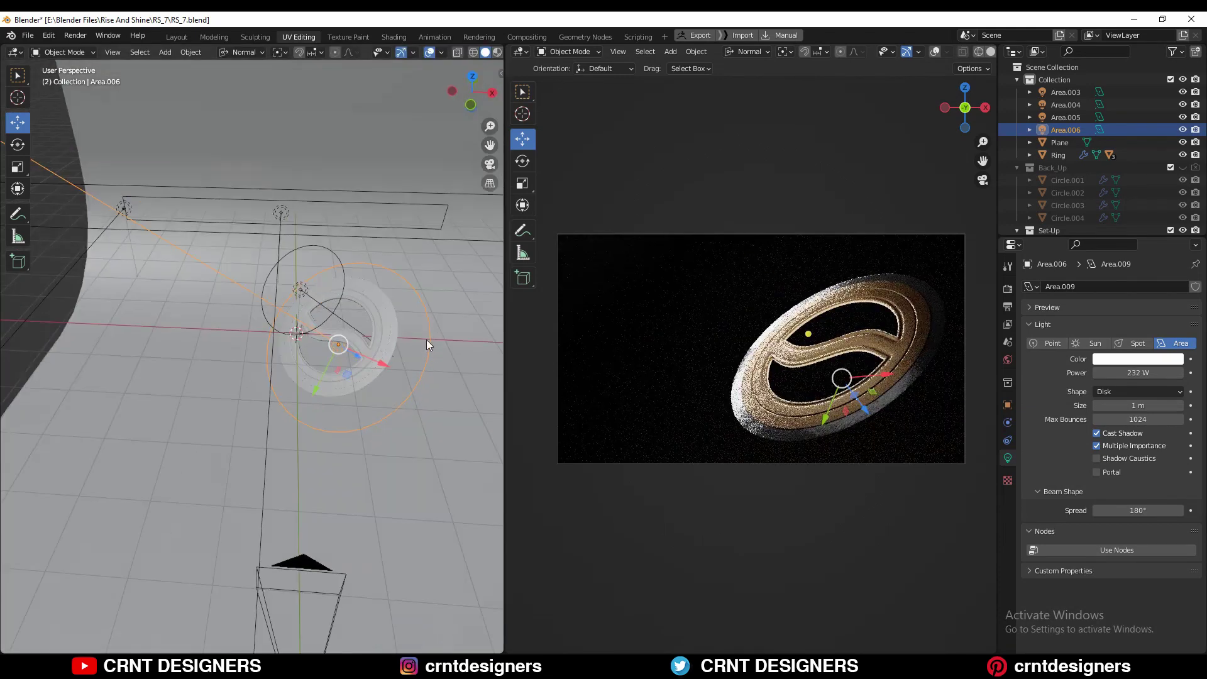
{"action": "mouse_move", "coordinate": [441, 329]}
{"action": "middle_mouse_down"}
{"action": "mouse_move", "coordinate": [282, 407]}
{"action": "mouse_move", "coordinate": [371, 236]}
{"action": "mouse_move", "coordinate": [363, 391]}
{"action": "mouse_move", "coordinate": [194, 308]}
{"action": "mouse_move", "coordinate": [261, 360]}
{"action": "middle_mouse_up"}
{"action": "left_click_drag", "start_coordinate": [261, 359], "coordinate": [264, 352]}
{"action": "middle_click_drag", "start_coordinate": [264, 352], "coordinate": [287, 326]}
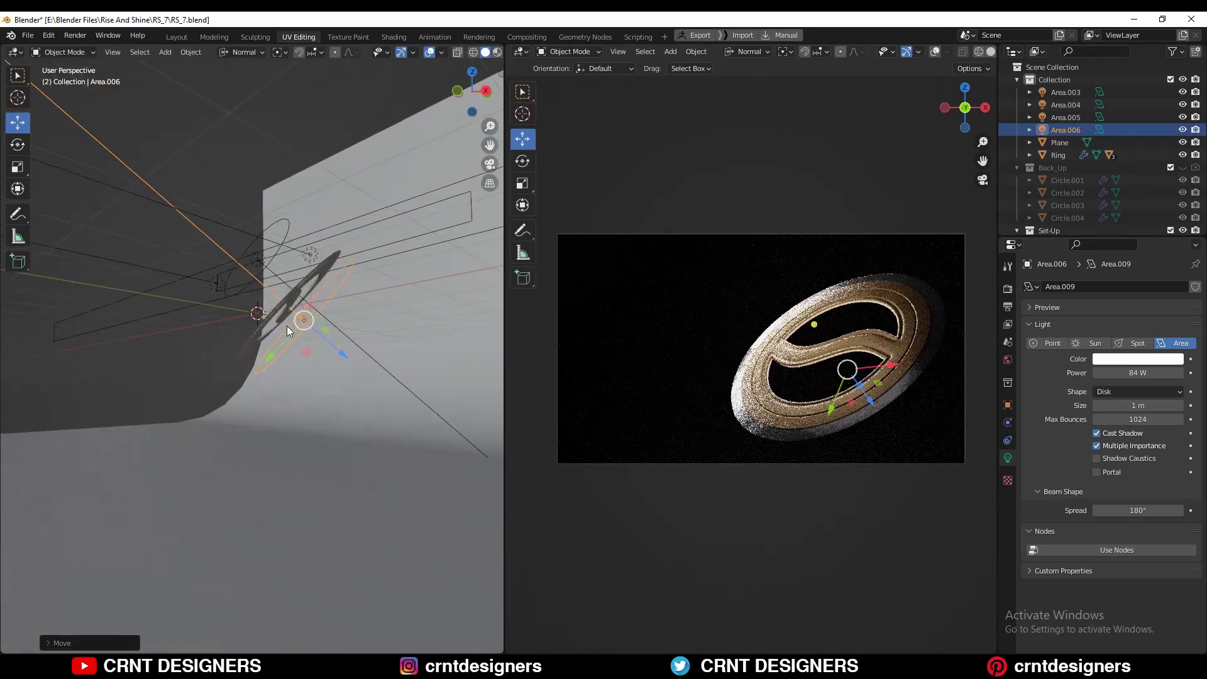
Step: Enlarge Area.006 slightly from the front view
{"action": "key", "text": "KP_1"}
{"action": "middle_click_drag", "start_coordinate": [319, 363], "coordinate": [291, 334]}
{"action": "key", "text": "s"}
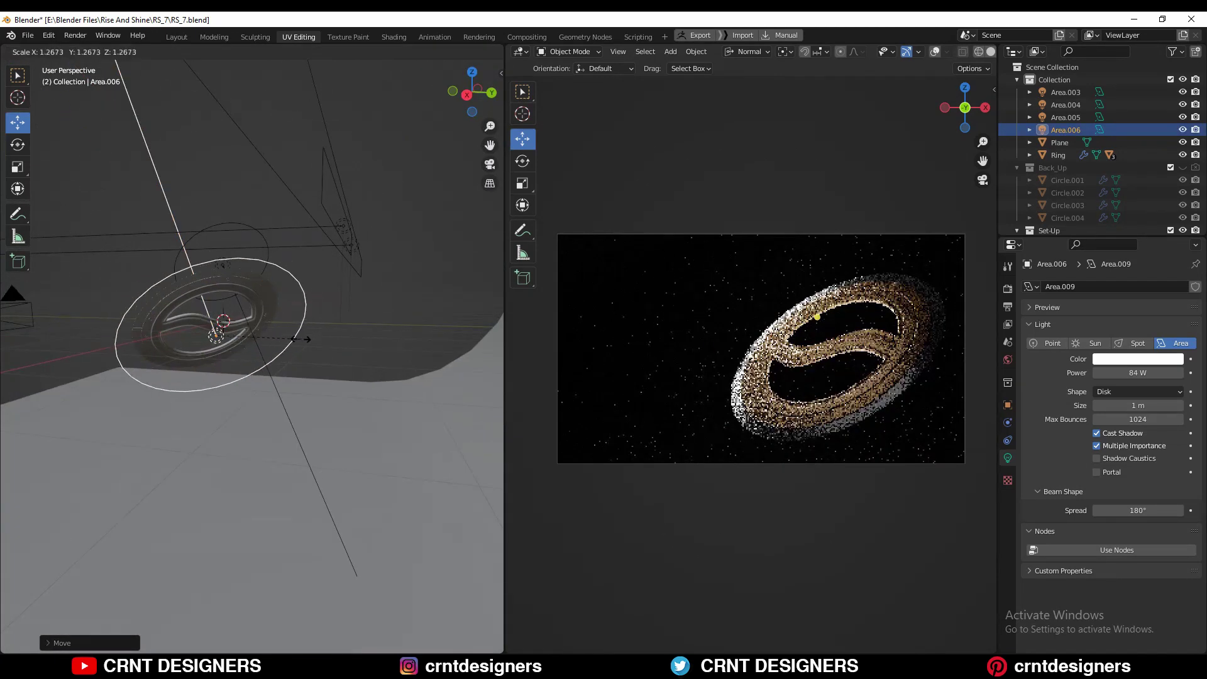
{"action": "left_click", "coordinate": [81, 326]}
{"action": "mouse_move", "coordinate": [258, 252]}
{"action": "middle_mouse_down"}
{"action": "mouse_move", "coordinate": [408, 259]}
{"action": "mouse_move", "coordinate": [175, 270]}
{"action": "middle_mouse_up"}
{"action": "left_click", "coordinate": [175, 269]}
Step: Toggle the backdrop Plane's visibility to check the lighting, leaving it visible and selected
{"action": "key", "text": "h"}
{"action": "key", "text": "ctrl+z"}
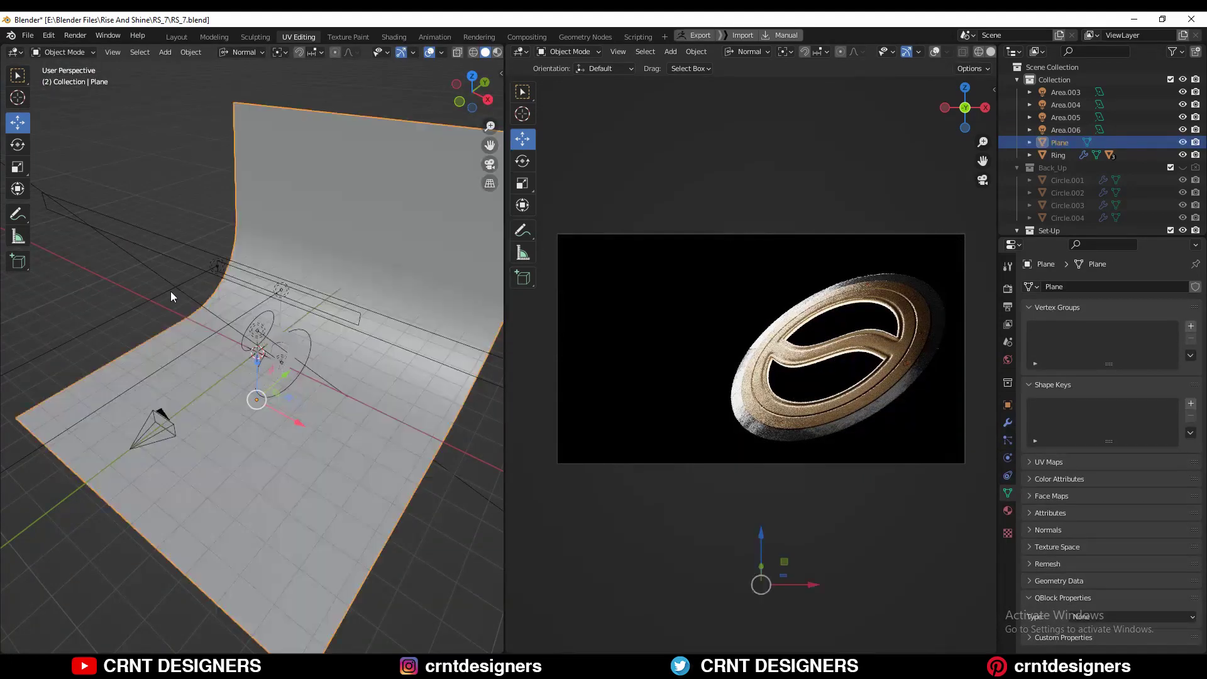
{"action": "mouse_move", "coordinate": [225, 307]}
{"action": "middle_mouse_down"}
{"action": "mouse_move", "coordinate": [292, 307]}
{"action": "mouse_move", "coordinate": [197, 296]}
{"action": "middle_mouse_up"}
{"action": "key", "text": "ctrl+z"}
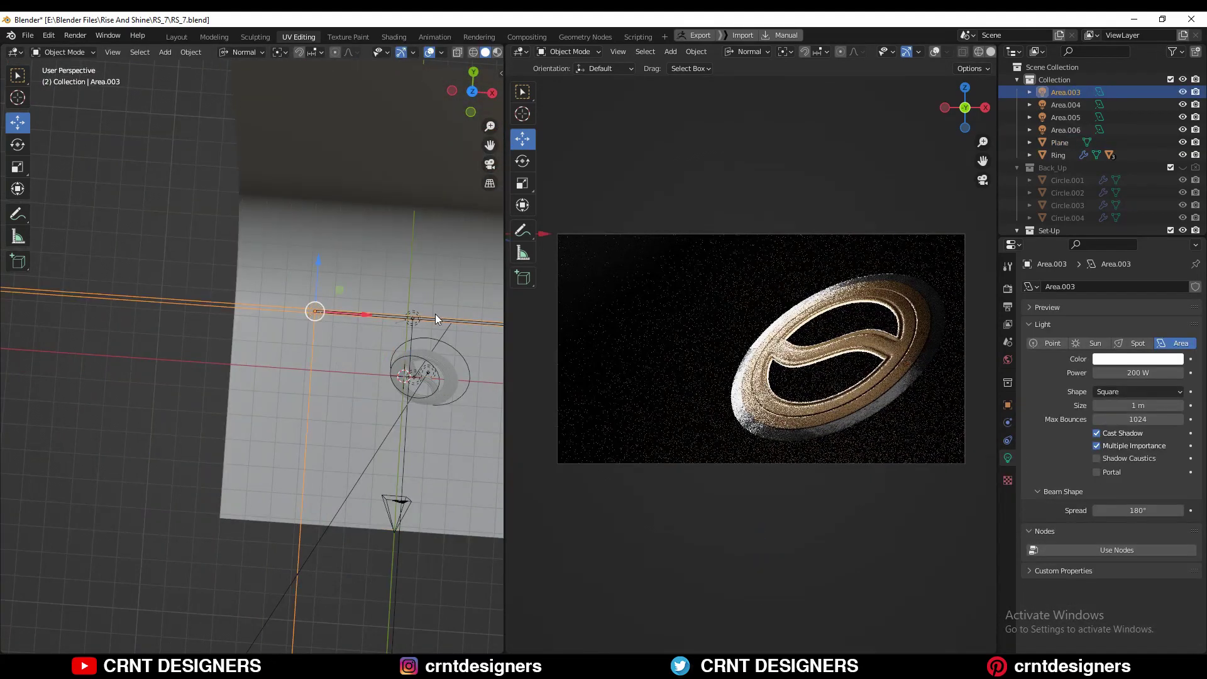
{"action": "left_click", "coordinate": [414, 320]}
{"action": "middle_click_drag", "start_coordinate": [388, 324], "coordinate": [206, 140]}
{"action": "left_click", "coordinate": [382, 247]}
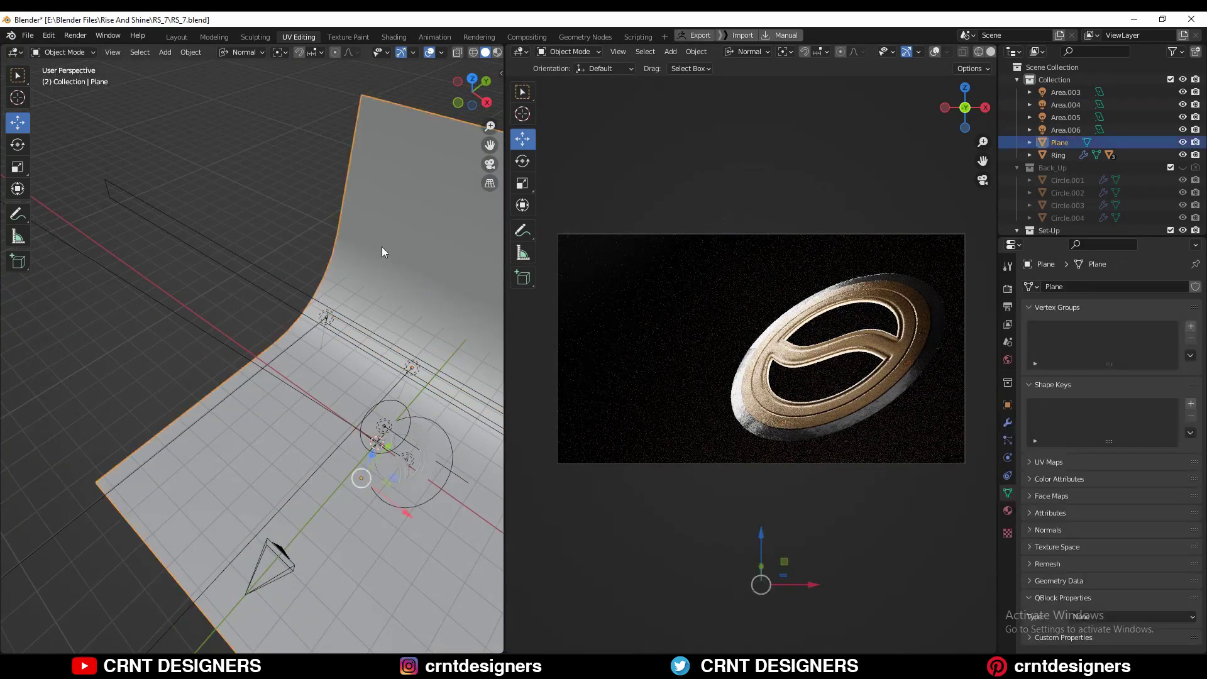
{"action": "middle_click_drag", "start_coordinate": [382, 247], "coordinate": [330, 252]}
{"action": "key", "text": "h"}
{"action": "key", "text": "ctrl+z"}
Step: Set the Plane material's Base Color value to 0, making it black
{"action": "left_click", "coordinate": [1008, 511]}
{"action": "left_click", "coordinate": [1158, 430]}
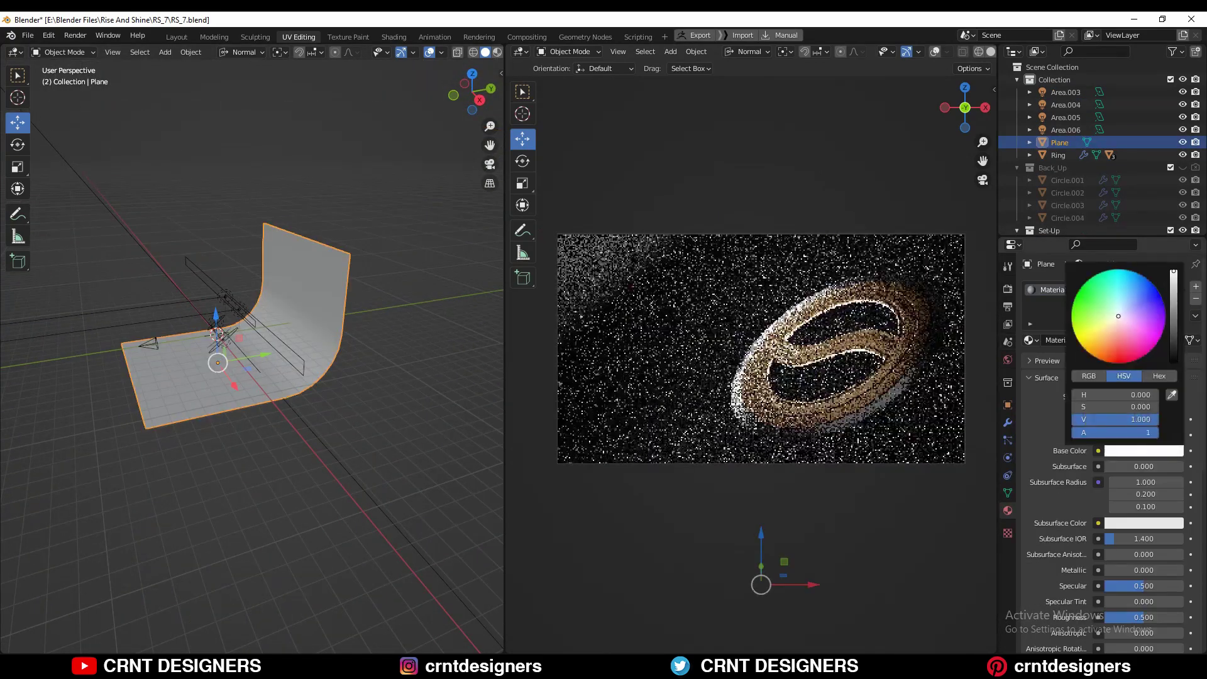
{"action": "left_click_drag", "start_coordinate": [1173, 276], "coordinate": [1173, 361]}
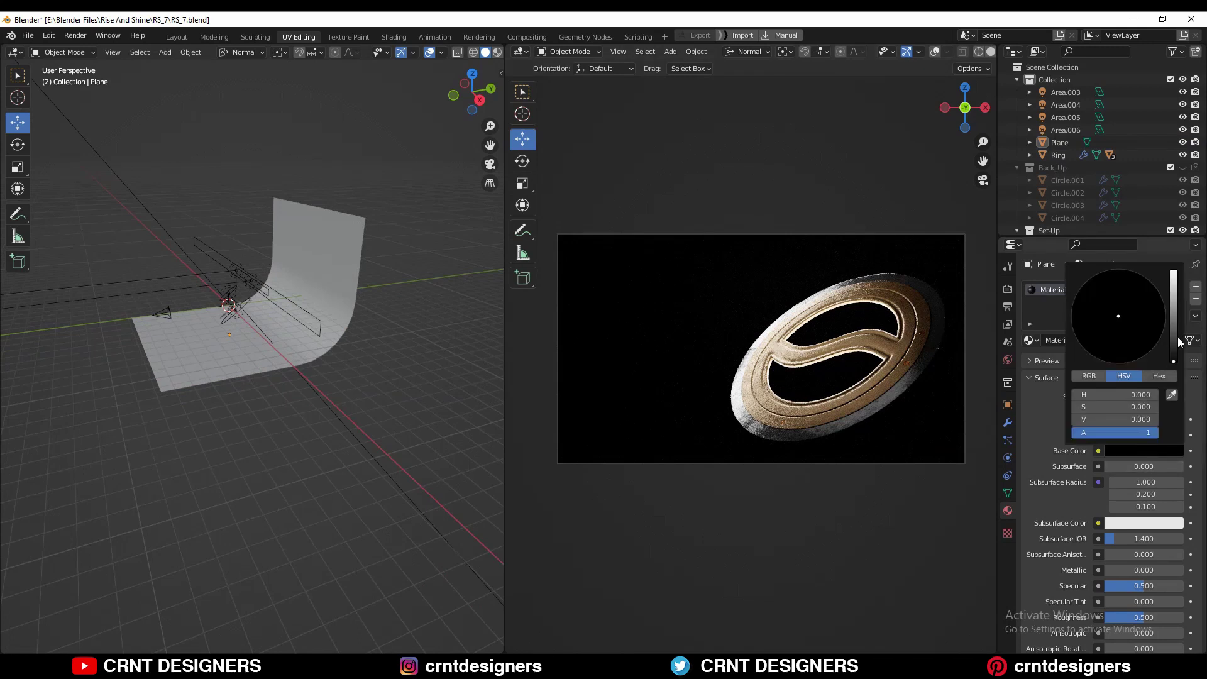
{"action": "key", "text": "ctrl+v"}
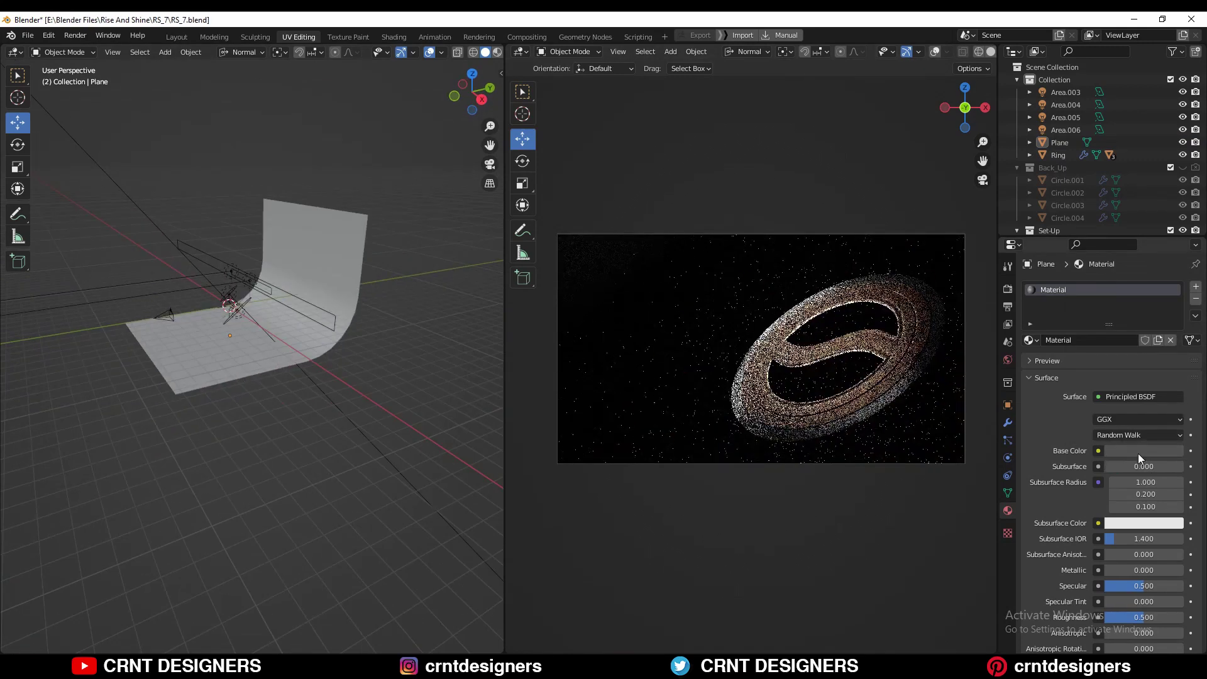
{"action": "scroll", "coordinate": [185, 154], "scroll_direction": "up", "scroll_amount": 3}
{"action": "middle_click_drag", "start_coordinate": [184, 153], "coordinate": [292, 267]}
Step: Select Area.006, then add a new area light to the scene
{"action": "left_click", "coordinate": [245, 306]}
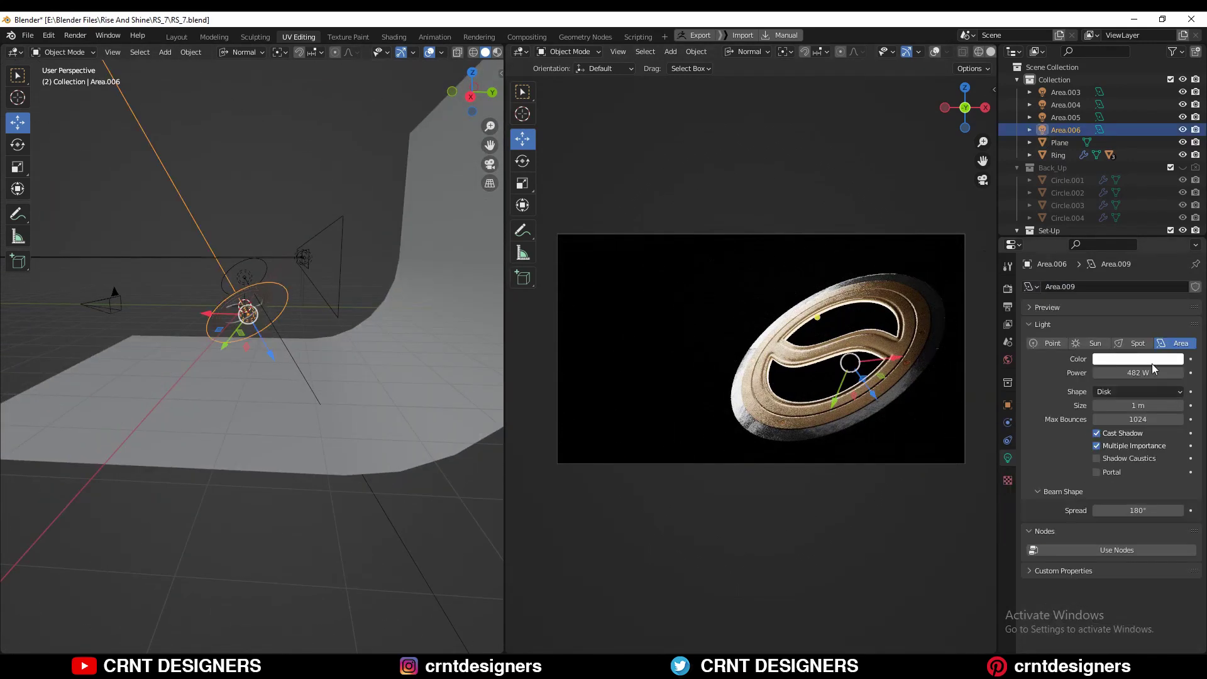
{"action": "left_click", "coordinate": [1138, 359]}
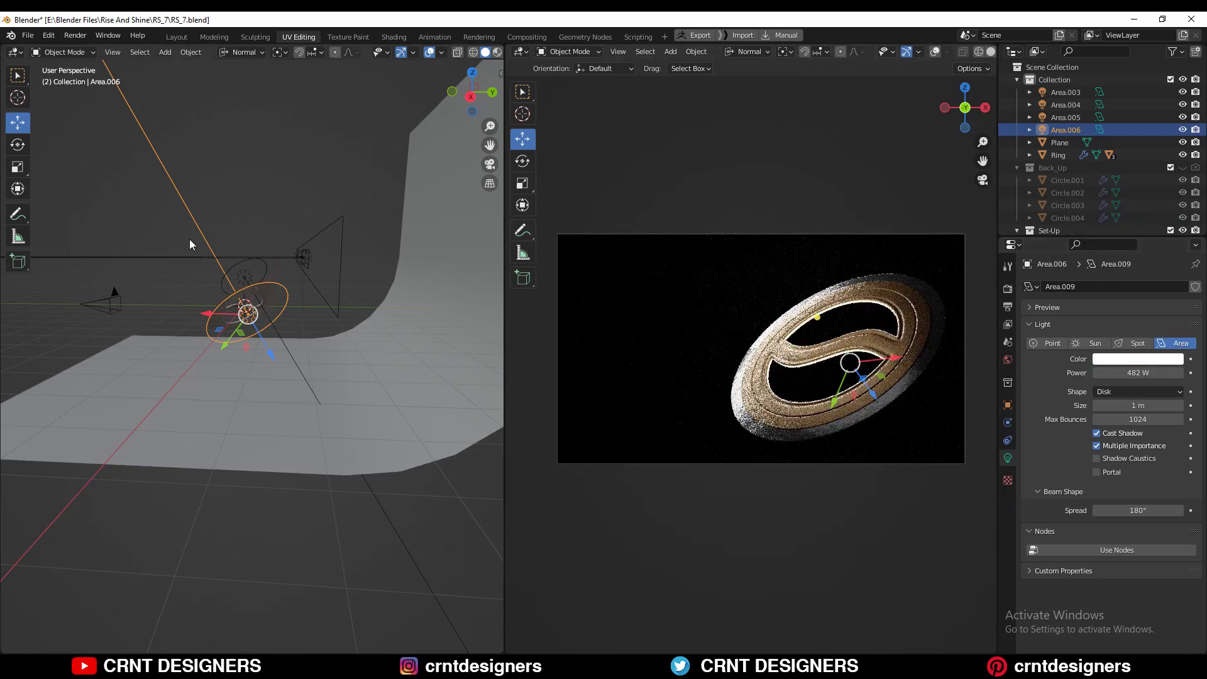
{"action": "left_click", "coordinate": [333, 252]}
{"action": "middle_click_drag", "start_coordinate": [333, 252], "coordinate": [388, 303]}
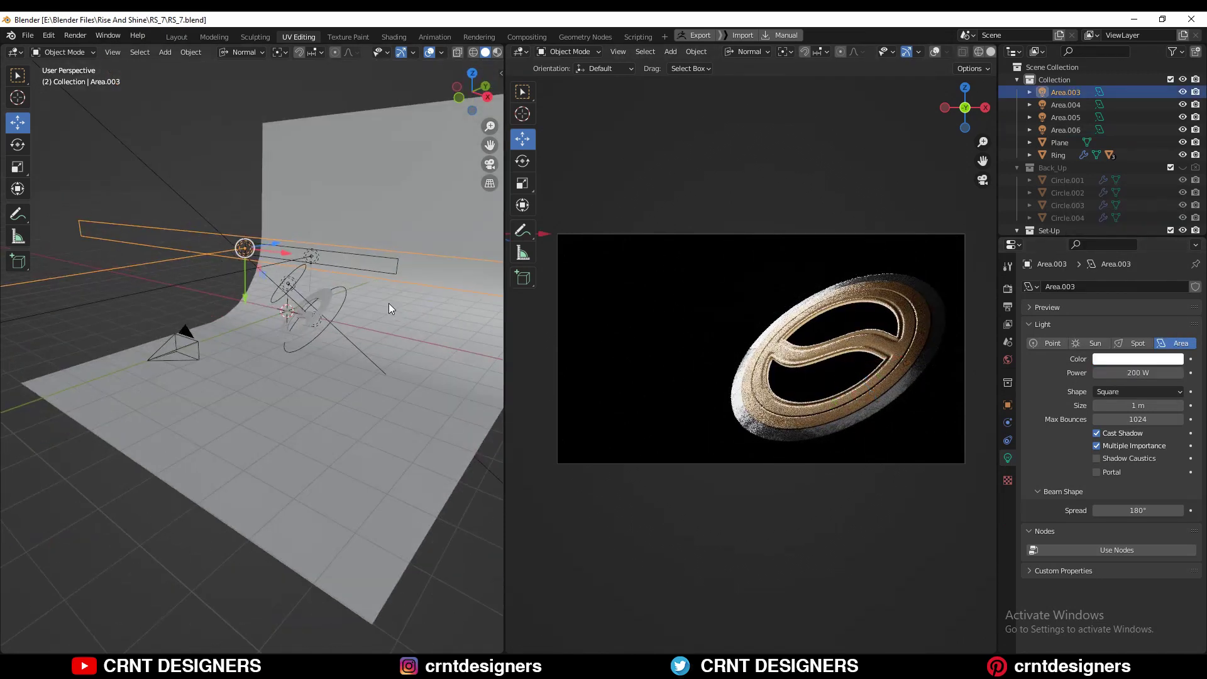
{"action": "left_click", "coordinate": [388, 303]}
Step: Place the new light above the ring facing it, with power at 165 W
{"action": "key", "text": "shift+d"}
{"action": "left_click", "coordinate": [481, 300]}
{"action": "middle_click_drag", "start_coordinate": [481, 299], "coordinate": [335, 303]}
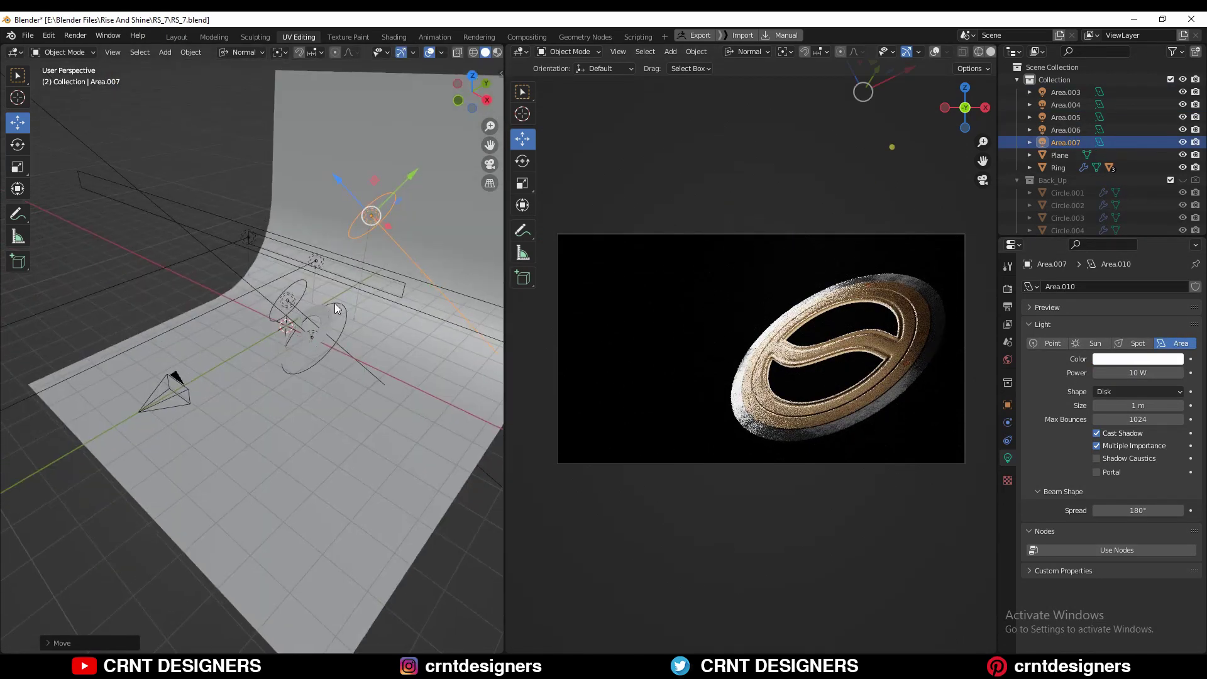
{"action": "middle_click_drag", "start_coordinate": [355, 262], "coordinate": [89, 190]}
{"action": "left_click", "coordinate": [17, 144]}
{"action": "left_click_drag", "start_coordinate": [188, 207], "coordinate": [227, 233]}
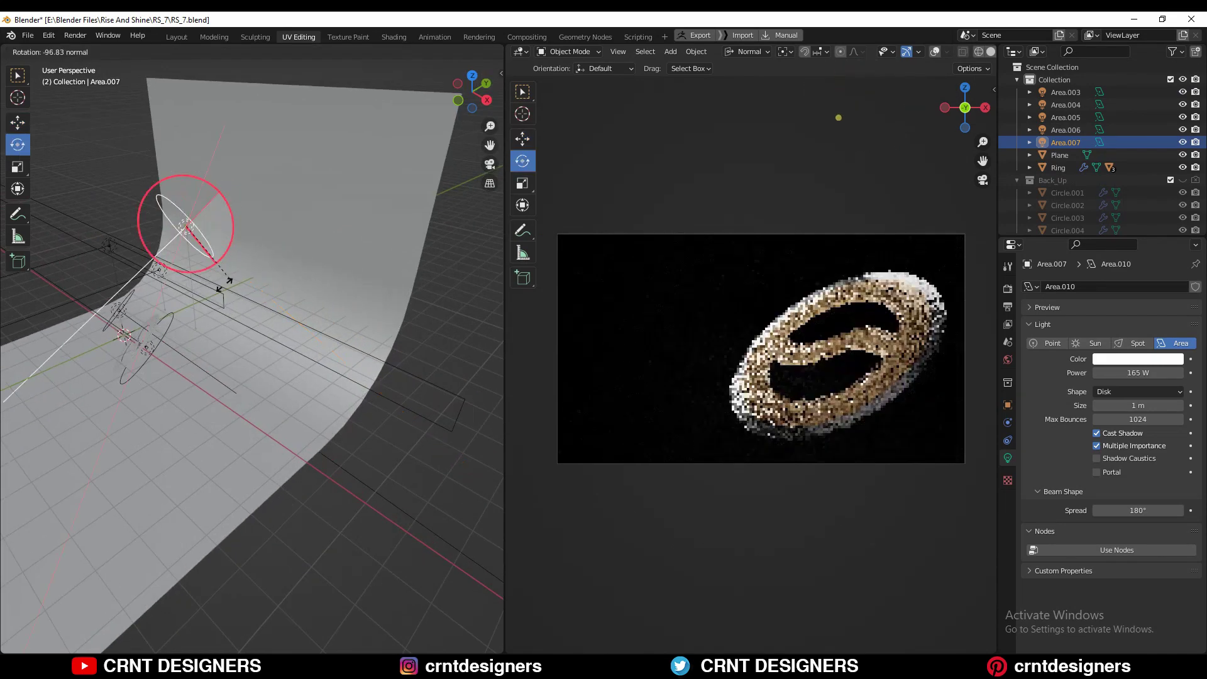
{"action": "middle_click_drag", "start_coordinate": [251, 314], "coordinate": [373, 275]}
{"action": "left_click", "coordinate": [18, 122]}
Step: Make the new light Square, then resize and reposition it
{"action": "left_click", "coordinate": [1137, 391]}
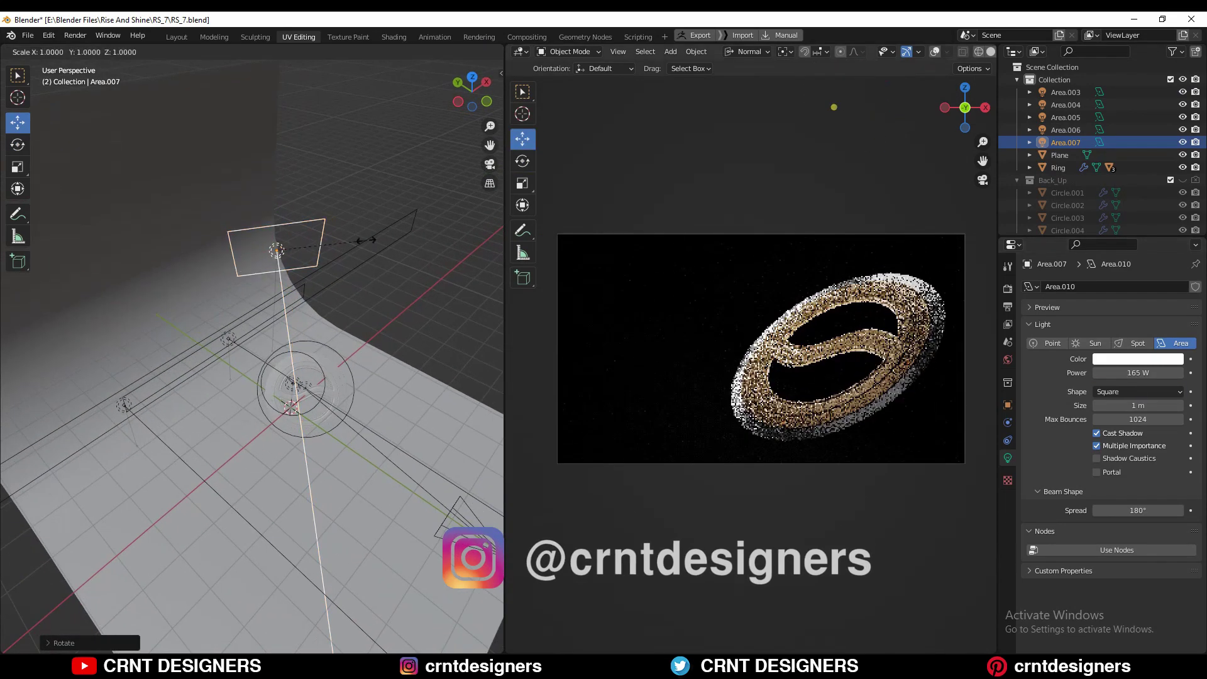
{"action": "middle_click_drag", "start_coordinate": [264, 283], "coordinate": [303, 238]}
{"action": "key", "text": "s"}
{"action": "left_click", "coordinate": [360, 275]}
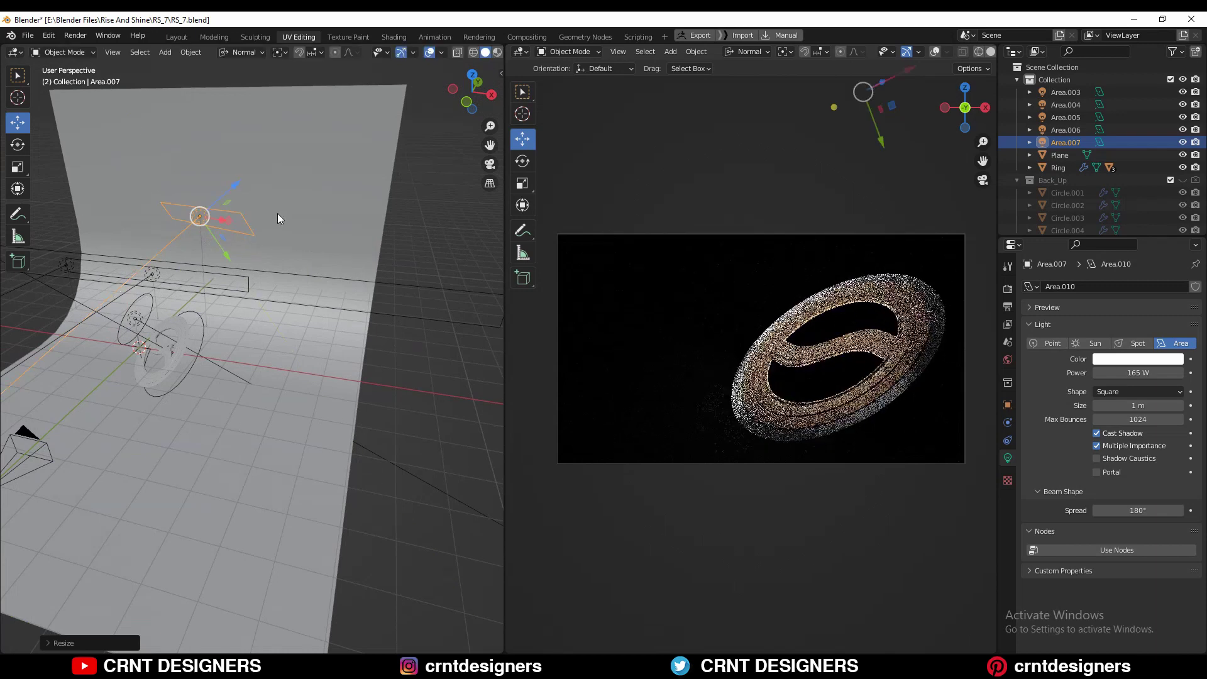
{"action": "left_click", "coordinate": [127, 180]}
{"action": "mouse_move", "coordinate": [126, 179]}
{"action": "middle_mouse_down"}
{"action": "mouse_move", "coordinate": [173, 286]}
{"action": "mouse_move", "coordinate": [381, 277]}
{"action": "mouse_move", "coordinate": [566, 348]}
{"action": "middle_mouse_up"}
Step: Hide the backdrop Plane, then resize Area.007 and move it along its normal
{"action": "left_click", "coordinate": [1059, 154]}
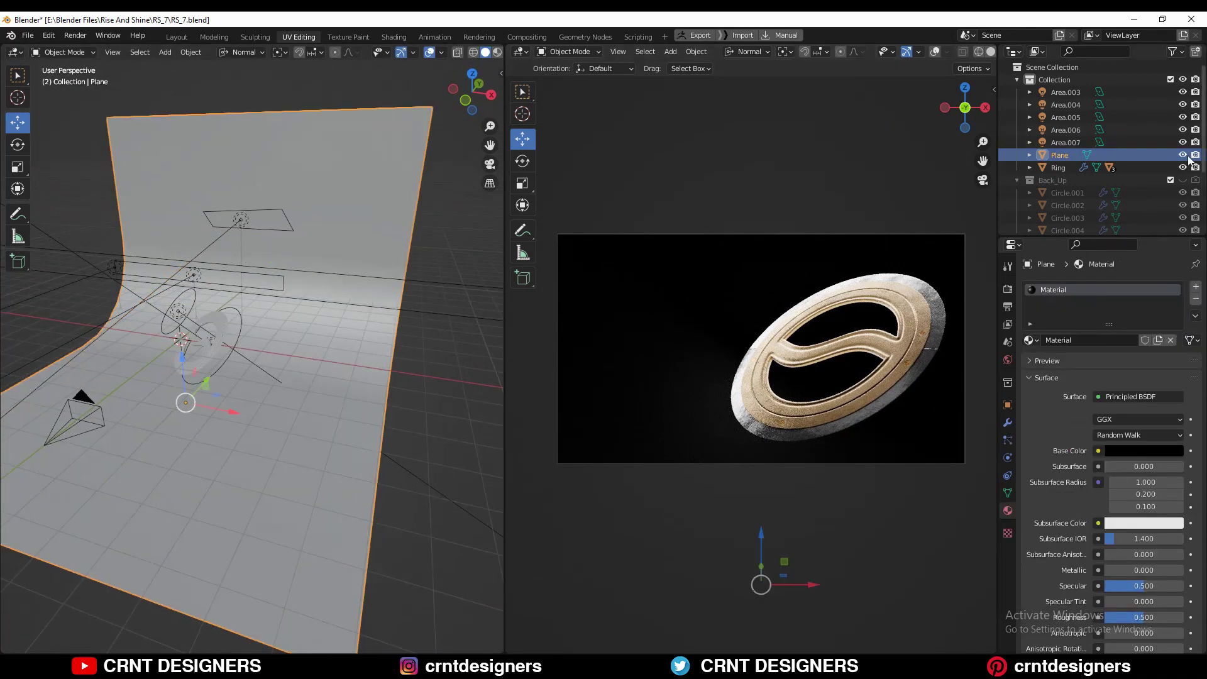
{"action": "key", "text": "h"}
{"action": "left_click", "coordinate": [247, 229]}
{"action": "mouse_move", "coordinate": [276, 225]}
{"action": "middle_mouse_down"}
{"action": "mouse_move", "coordinate": [335, 264]}
{"action": "mouse_move", "coordinate": [319, 258]}
{"action": "mouse_move", "coordinate": [295, 281]}
{"action": "mouse_move", "coordinate": [318, 315]}
{"action": "mouse_move", "coordinate": [390, 299]}
{"action": "middle_mouse_up"}
{"action": "left_click", "coordinate": [328, 231]}
{"action": "key", "text": "s"}
{"action": "left_click", "coordinate": [316, 256]}
{"action": "left_click", "coordinate": [345, 287]}
Step: Rotate Area.007 on its axis, push it back, and raise its power to 701 W
{"action": "key", "text": "s"}
{"action": "left_click_drag", "start_coordinate": [288, 194], "coordinate": [276, 209]}
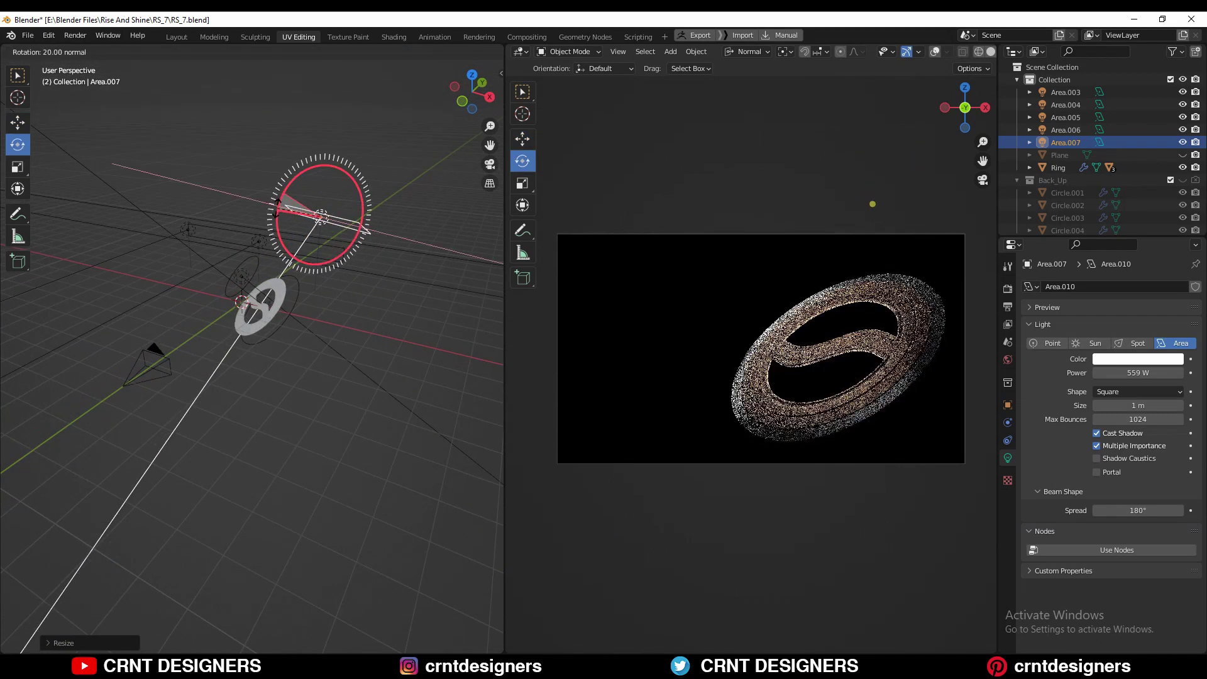
{"action": "left_click_drag", "start_coordinate": [110, 244], "coordinate": [89, 173]}
{"action": "middle_click_drag", "start_coordinate": [89, 172], "coordinate": [311, 236]}
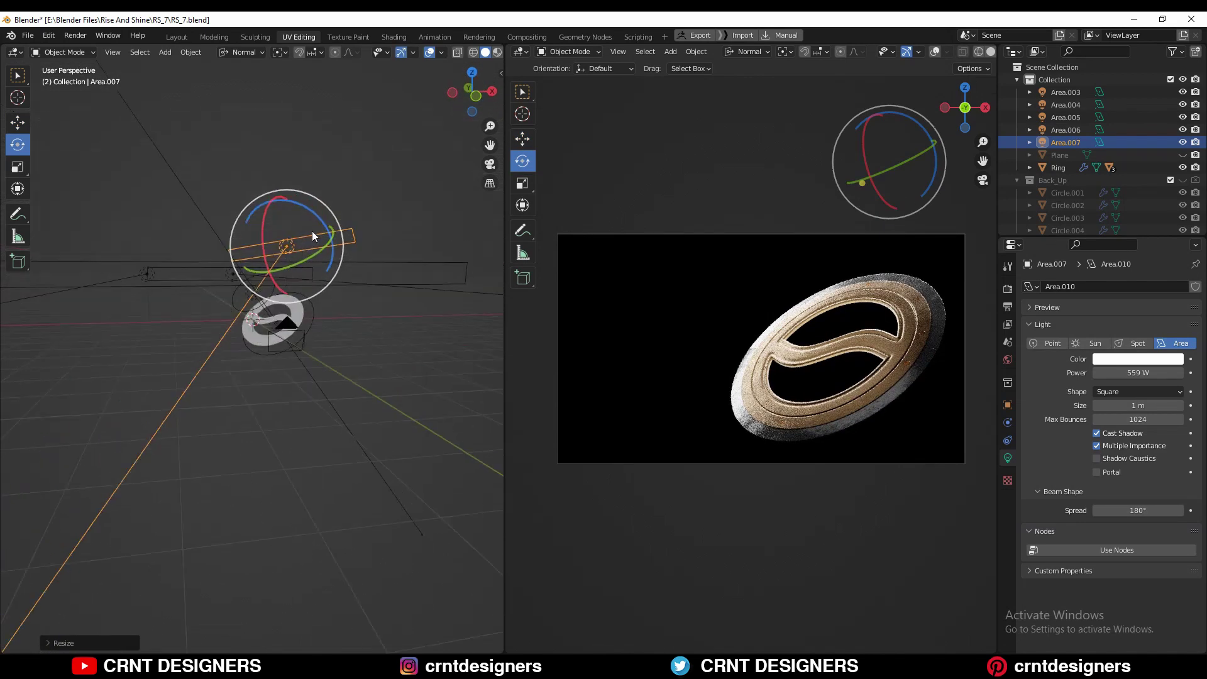
{"action": "left_click_drag", "start_coordinate": [277, 244], "coordinate": [279, 246]}
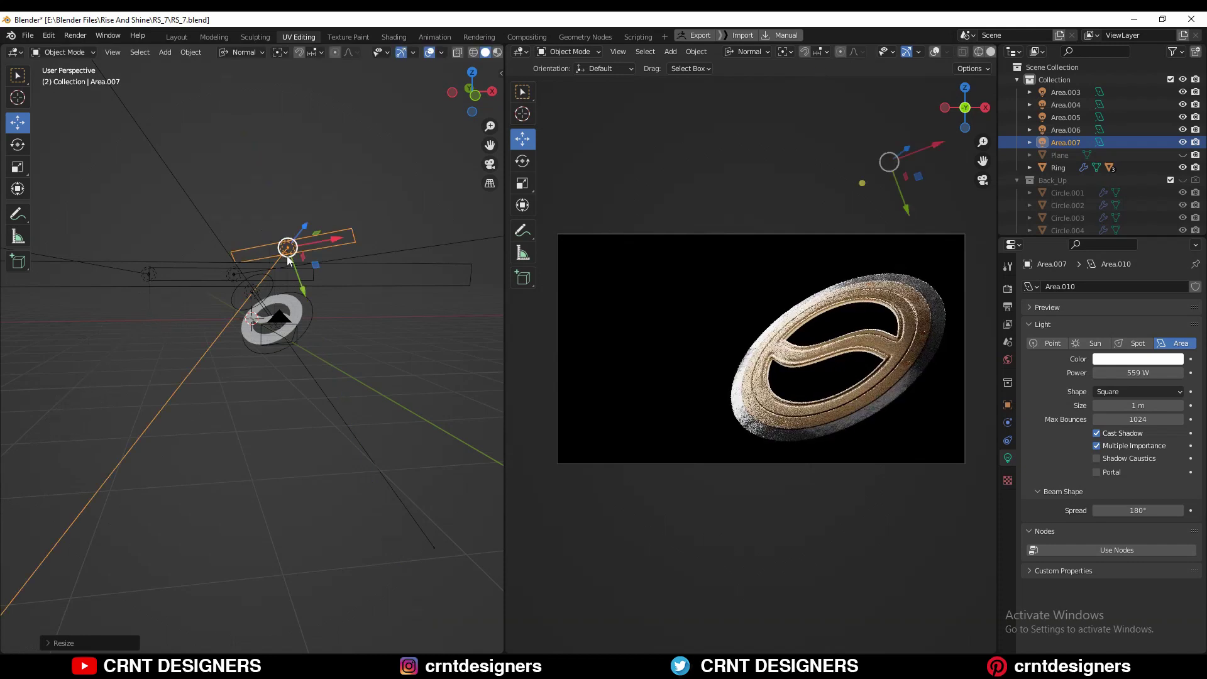
{"action": "middle_click_drag", "start_coordinate": [279, 246], "coordinate": [286, 281]}
{"action": "key", "text": "s"}
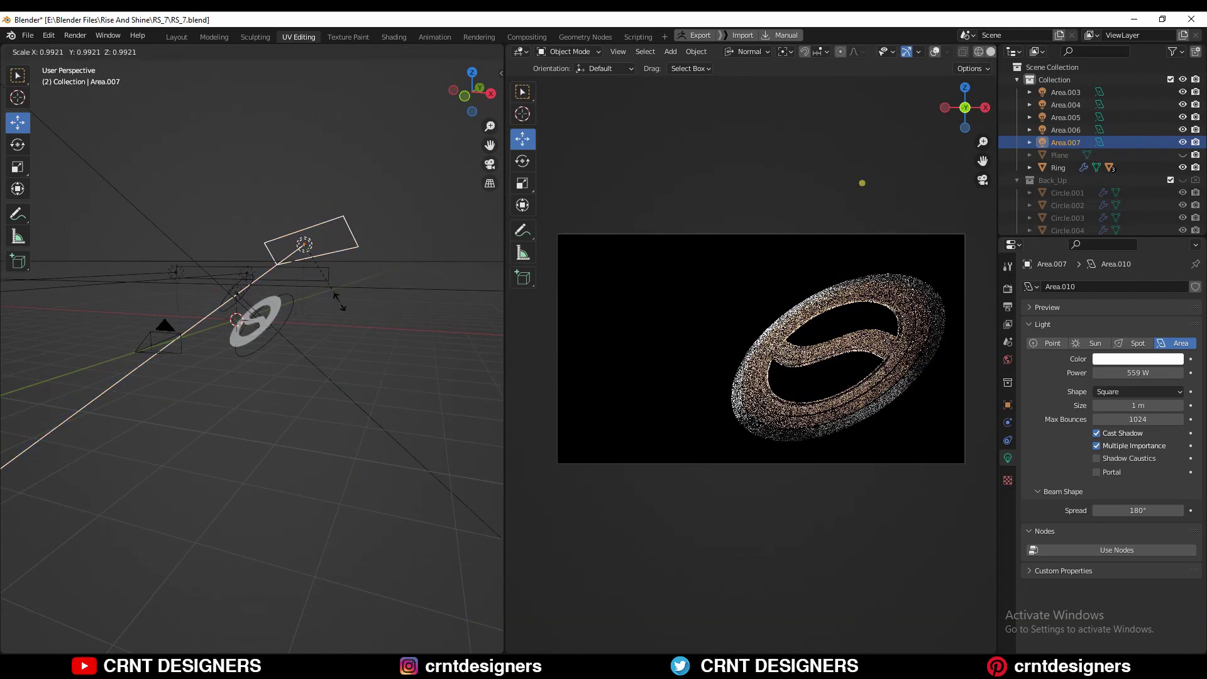
{"action": "left_click", "coordinate": [109, 298]}
{"action": "left_click", "coordinate": [312, 246]}
{"action": "middle_click_drag", "start_coordinate": [312, 247], "coordinate": [359, 298]}
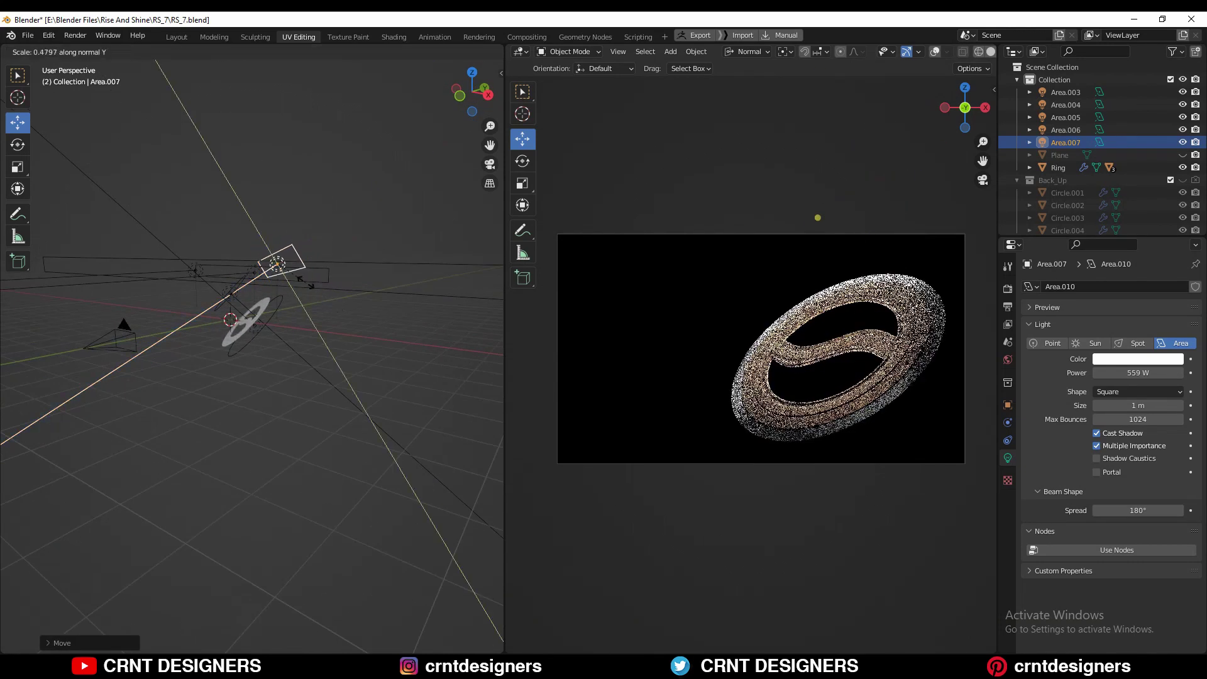
Step: Rescale Area.007 evenly and tilt it toward the ring's top edge
{"action": "key", "text": "s"}
{"action": "key", "text": "x"}
{"action": "key", "text": "x"}
{"action": "key", "text": "Escape"}
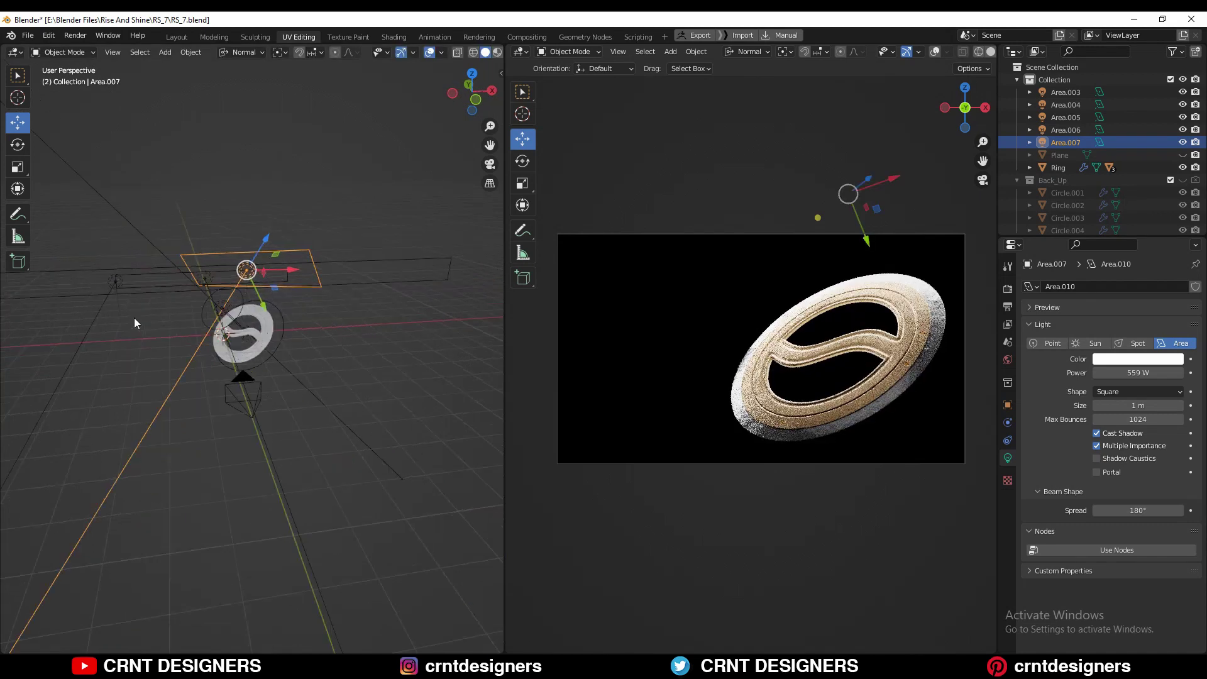
{"action": "middle_click_drag", "start_coordinate": [134, 318], "coordinate": [255, 300]}
{"action": "key", "text": "s"}
{"action": "left_click", "coordinate": [18, 144]}
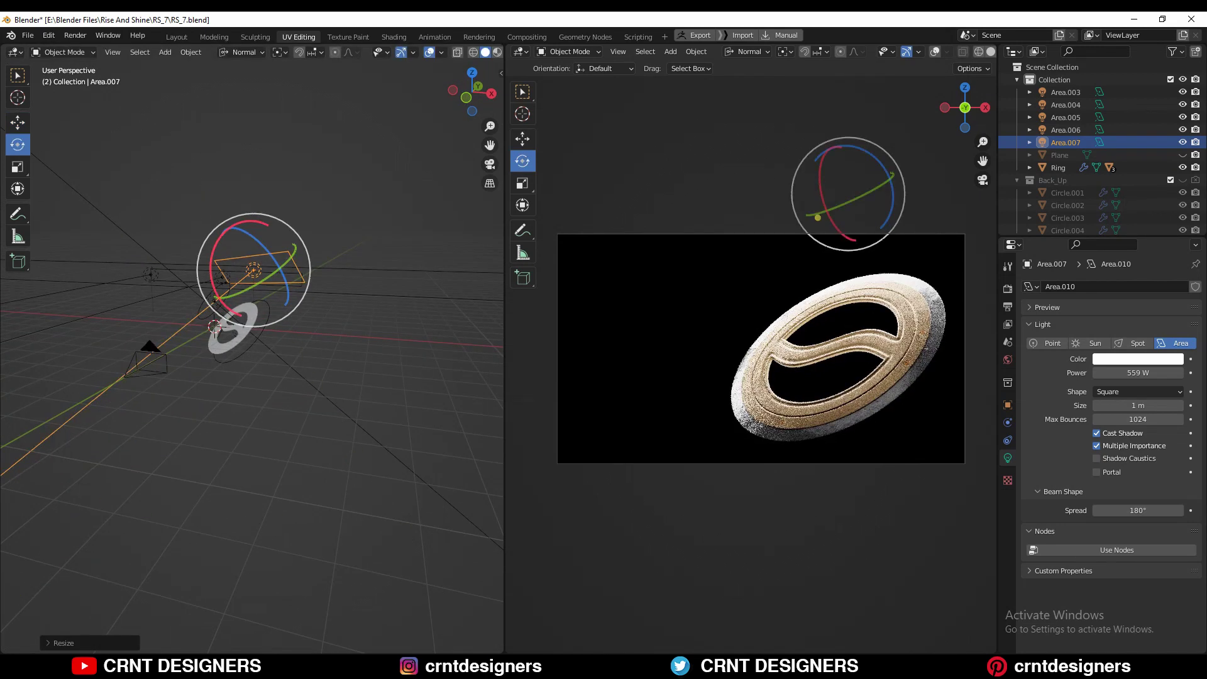
{"action": "left_click_drag", "start_coordinate": [217, 251], "coordinate": [200, 293]}
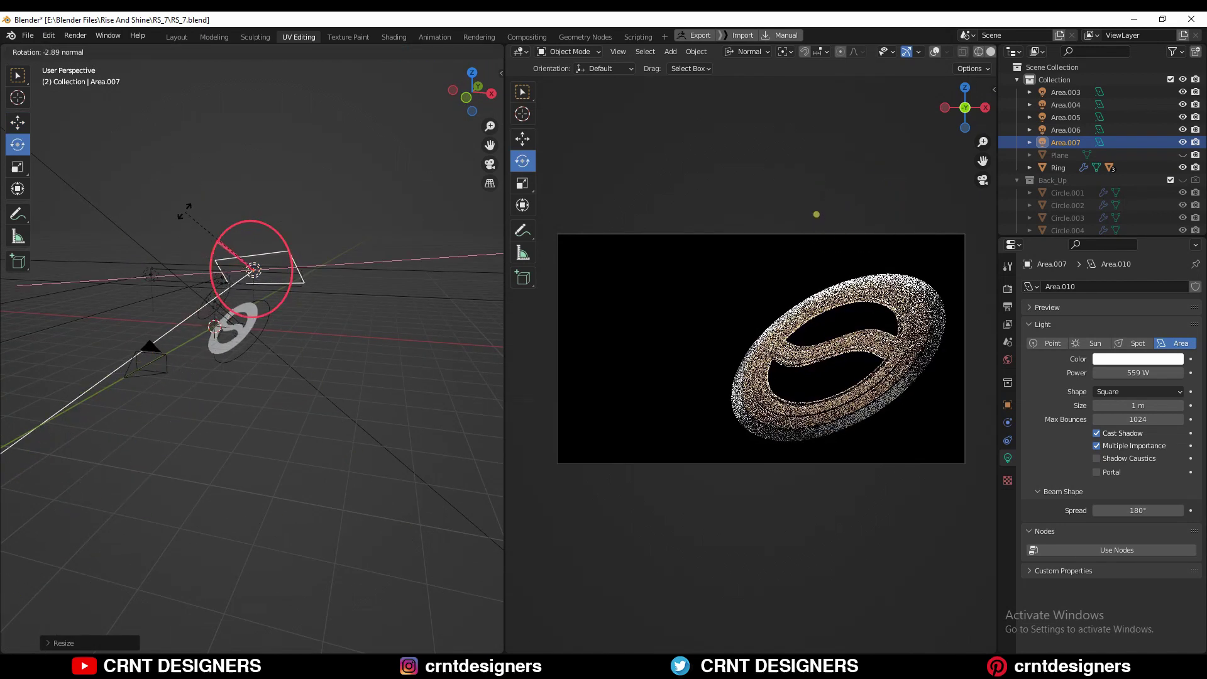
{"action": "left_click", "coordinate": [267, 335]}
{"action": "mouse_move", "coordinate": [267, 335]}
{"action": "middle_mouse_down"}
{"action": "mouse_move", "coordinate": [258, 380]}
{"action": "mouse_move", "coordinate": [325, 320]}
{"action": "middle_mouse_up"}
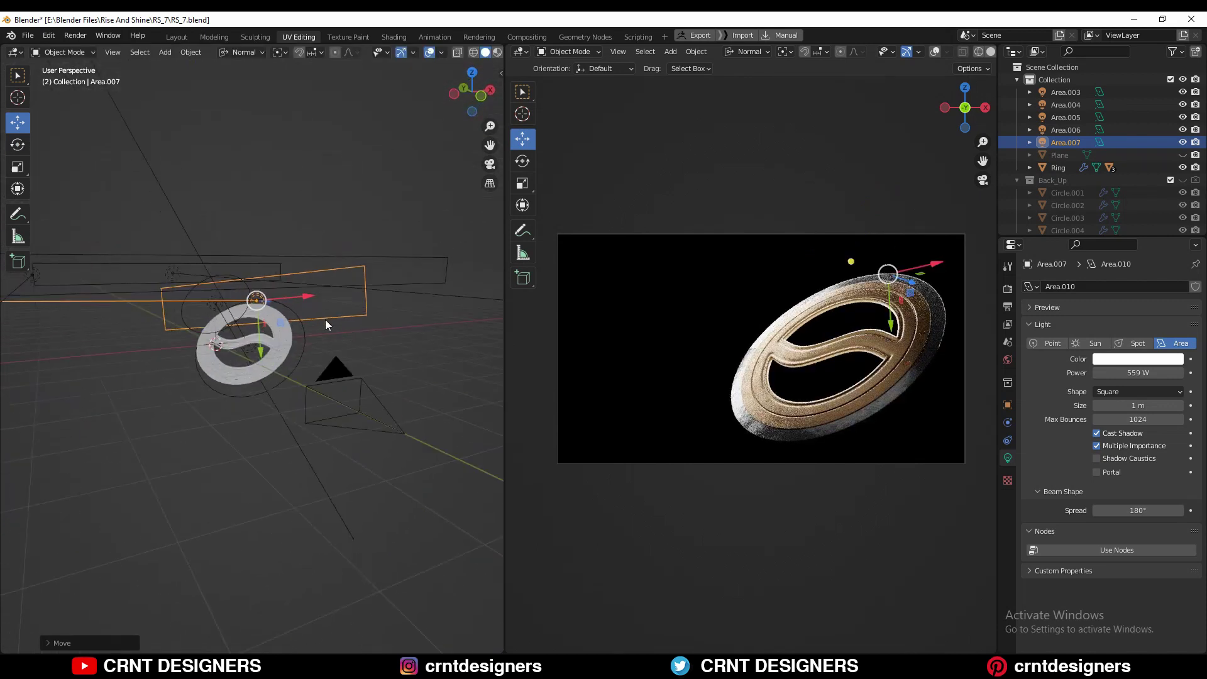
Step: Revert Area.007 to 559 W and hide and unhide it to compare the lighting
{"action": "key", "text": "s"}
{"action": "key", "text": "z"}
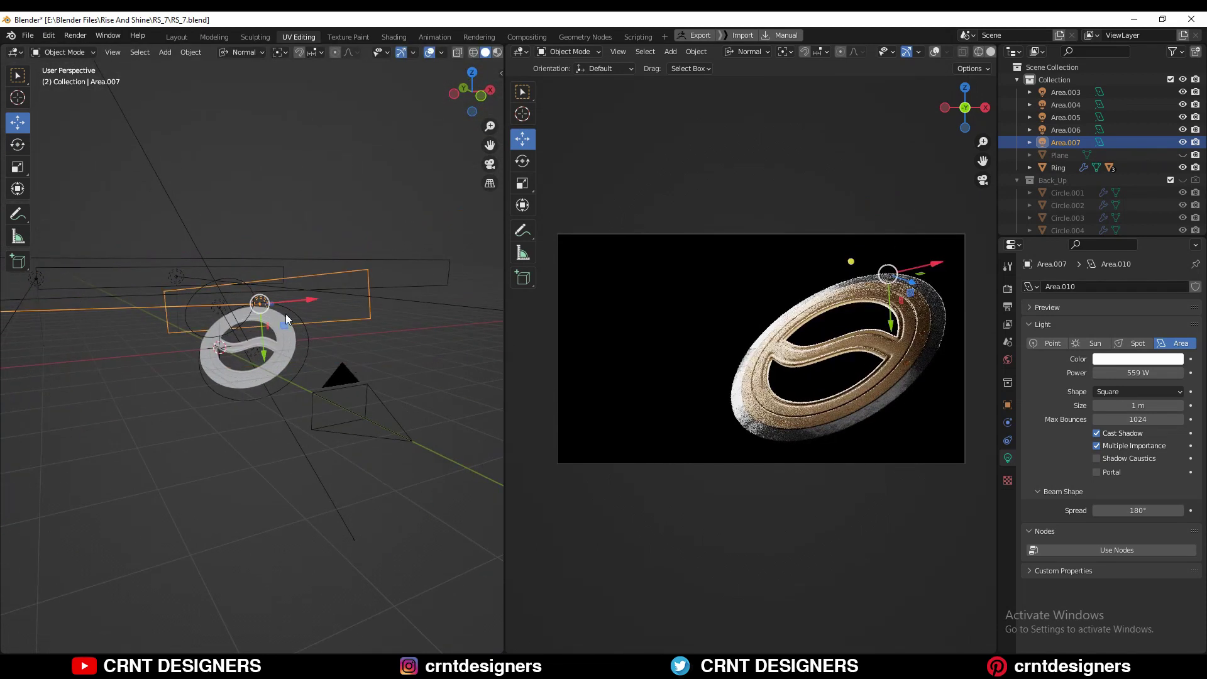
{"action": "key", "text": "ctrl+z"}
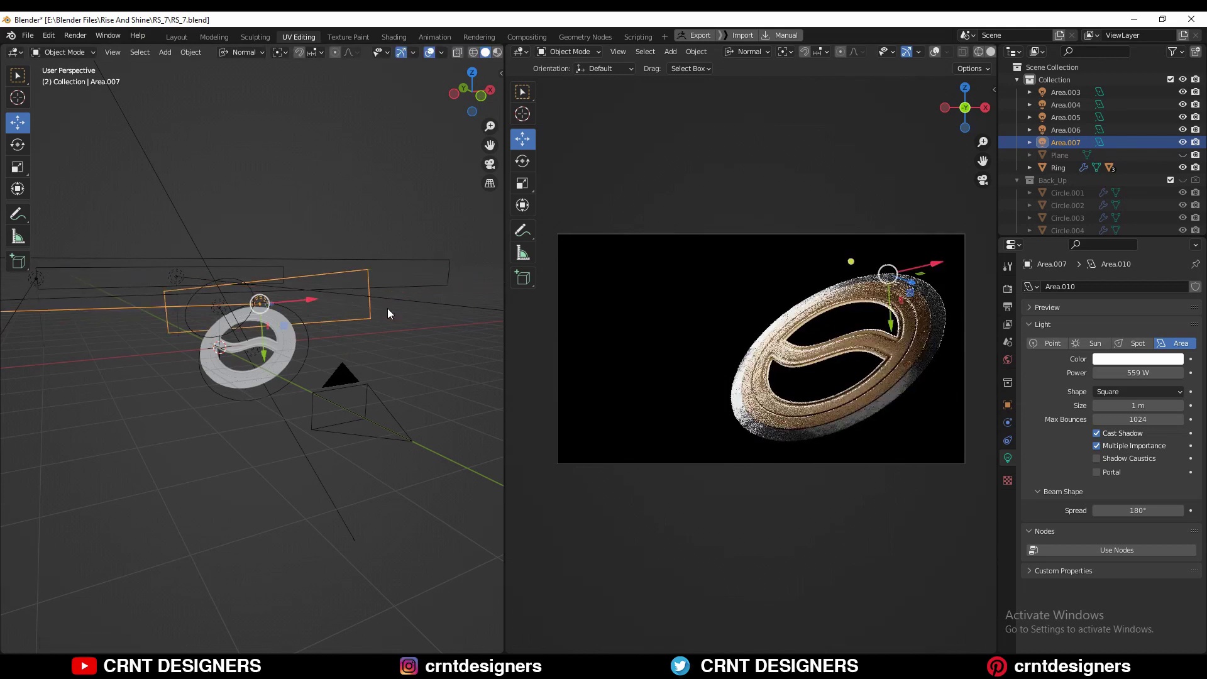
{"action": "key", "text": "h"}
{"action": "key", "text": "alt+h"}
{"action": "mouse_move", "coordinate": [334, 226]}
{"action": "middle_mouse_down"}
{"action": "mouse_move", "coordinate": [364, 399]}
{"action": "mouse_move", "coordinate": [237, 317]}
{"action": "mouse_move", "coordinate": [321, 388]}
{"action": "mouse_move", "coordinate": [203, 410]}
{"action": "middle_mouse_up"}
{"action": "left_click", "coordinate": [236, 316]}
Step: Duplicate Area.006 as a 379 W light, then delete the extra copy
{"action": "key", "text": "shift+d"}
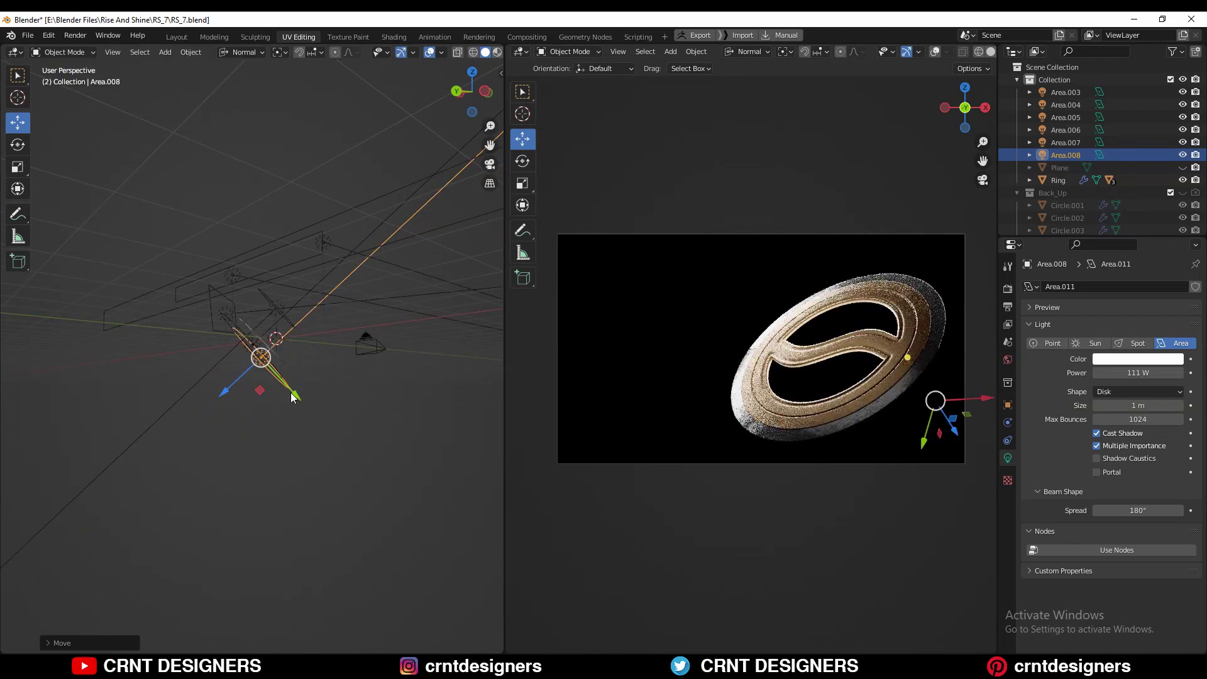
{"action": "left_click", "coordinate": [476, 395]}
{"action": "middle_click_drag", "start_coordinate": [477, 395], "coordinate": [324, 397]}
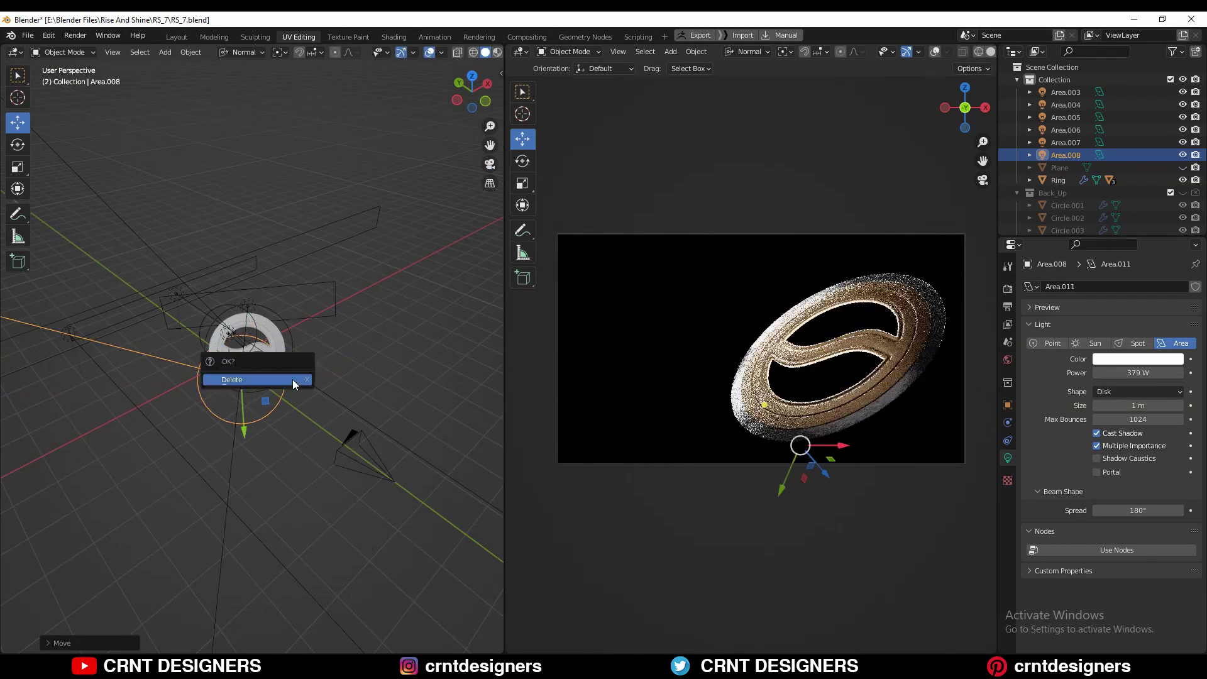
{"action": "left_click", "coordinate": [292, 379]}
Step: Duplicate a light again and rotate it to re-aim at the ring
{"action": "key", "text": "shift+d"}
{"action": "key", "text": "r"}
{"action": "key", "text": "r"}
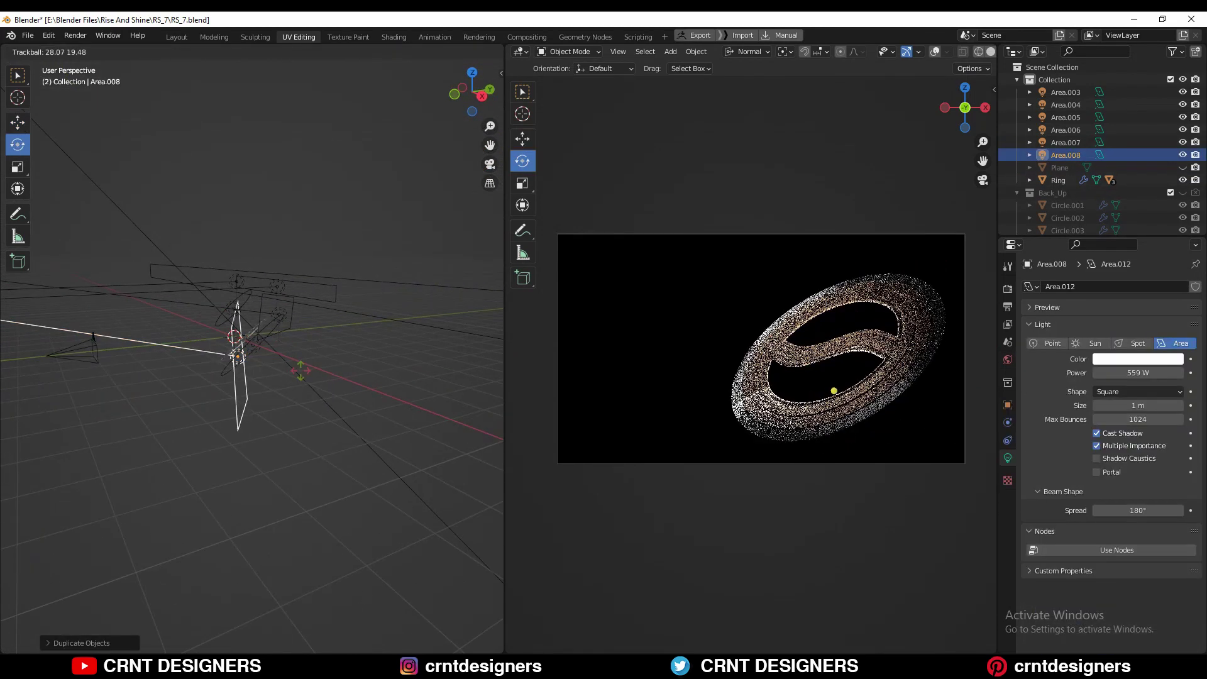
{"action": "left_click", "coordinate": [302, 383]}
{"action": "mouse_move", "coordinate": [328, 410]}
{"action": "middle_mouse_down"}
{"action": "mouse_move", "coordinate": [270, 390]}
{"action": "mouse_move", "coordinate": [311, 315]}
{"action": "middle_mouse_up"}
{"action": "left_click_drag", "start_coordinate": [311, 314], "coordinate": [460, 326]}
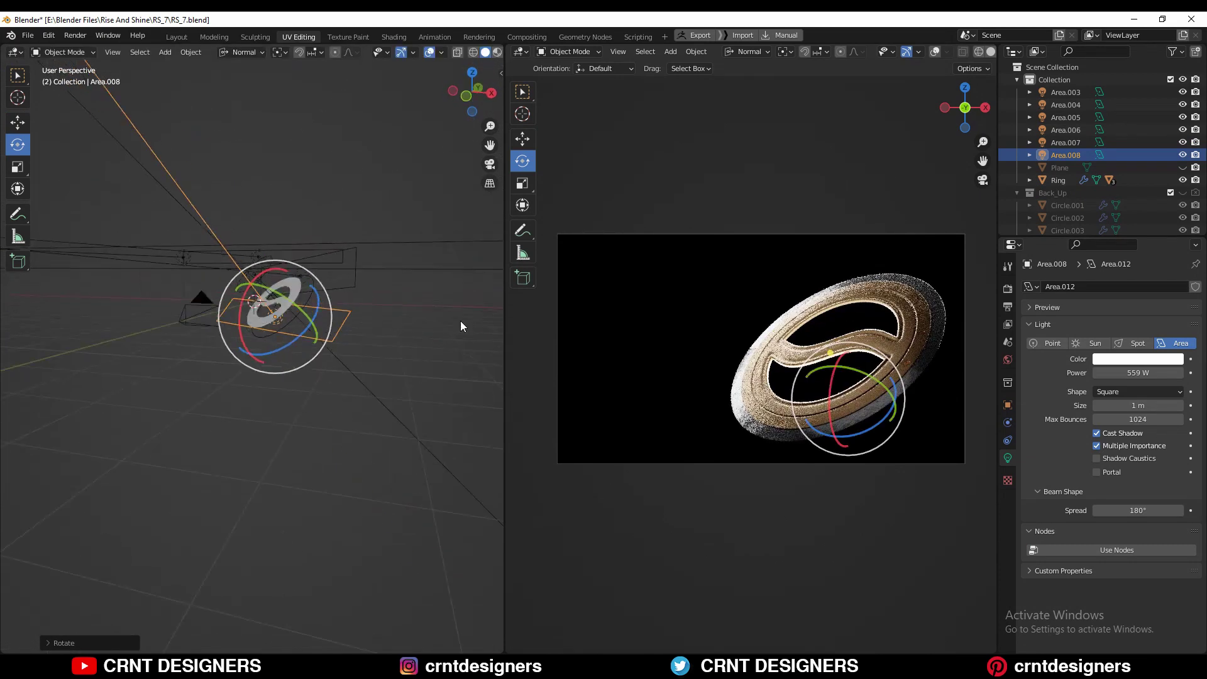
{"action": "mouse_move", "coordinate": [461, 320]}
{"action": "middle_mouse_down"}
{"action": "mouse_move", "coordinate": [359, 281]}
{"action": "mouse_move", "coordinate": [312, 332]}
{"action": "mouse_move", "coordinate": [346, 356]}
{"action": "mouse_move", "coordinate": [233, 410]}
{"action": "middle_mouse_up"}
Step: Shift the duplicated light slightly and scale it smaller
{"action": "key", "text": "shift+space"}
{"action": "key", "text": "g"}
{"action": "left_click_drag", "start_coordinate": [293, 300], "coordinate": [378, 352]}
{"action": "mouse_move", "coordinate": [377, 352]}
{"action": "middle_mouse_down"}
{"action": "mouse_move", "coordinate": [446, 375]}
{"action": "mouse_move", "coordinate": [364, 403]}
{"action": "mouse_move", "coordinate": [390, 467]}
{"action": "mouse_move", "coordinate": [412, 453]}
{"action": "mouse_move", "coordinate": [357, 386]}
{"action": "mouse_move", "coordinate": [394, 302]}
{"action": "mouse_move", "coordinate": [167, 288]}
{"action": "middle_mouse_up"}
{"action": "key", "text": "s"}
{"action": "left_click", "coordinate": [375, 363]}
Step: Reposition Area.008 beside the ring and unhide it
{"action": "left_click", "coordinate": [358, 387]}
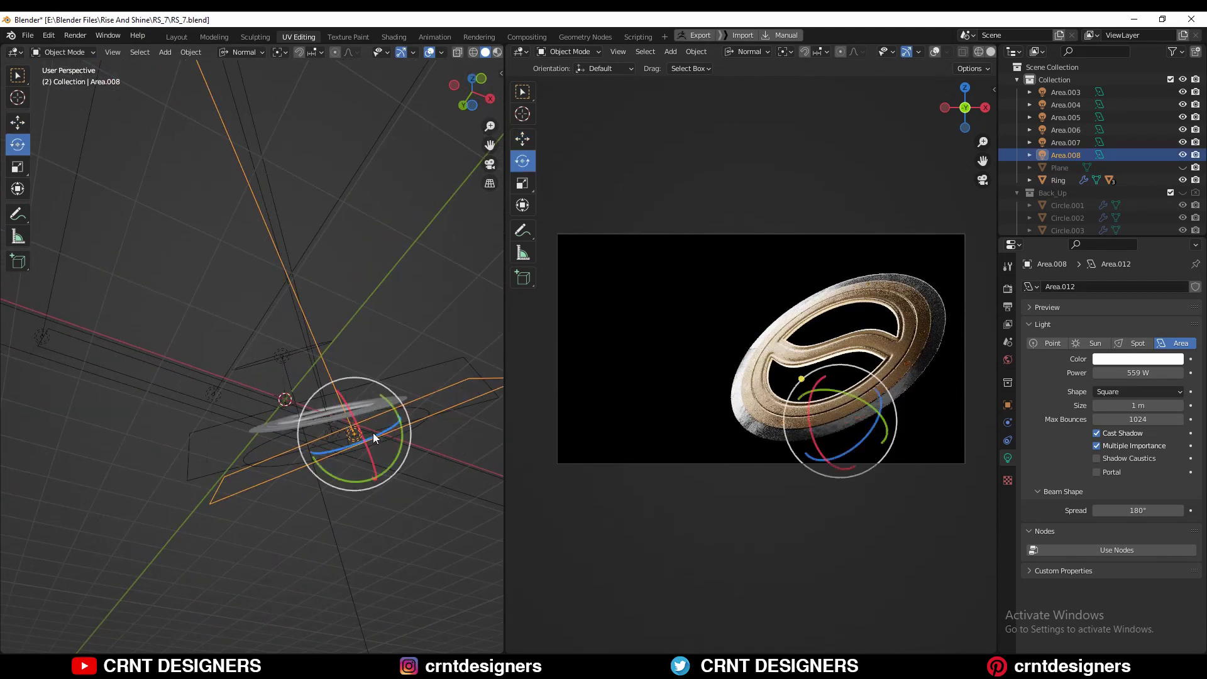
{"action": "left_click", "coordinate": [442, 401]}
{"action": "mouse_move", "coordinate": [442, 402]}
{"action": "middle_mouse_down"}
{"action": "mouse_move", "coordinate": [246, 447]}
{"action": "mouse_move", "coordinate": [220, 258]}
{"action": "middle_mouse_up"}
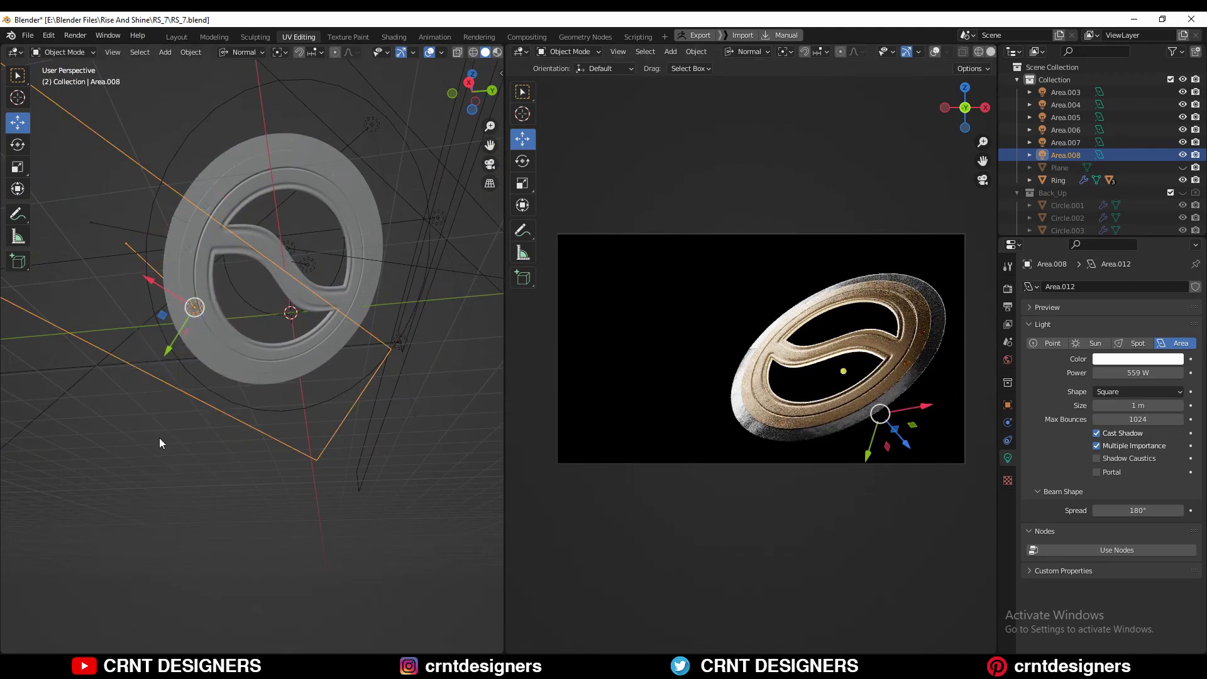
{"action": "mouse_move", "coordinate": [212, 440]}
{"action": "middle_mouse_down"}
{"action": "mouse_move", "coordinate": [229, 469]}
{"action": "mouse_move", "coordinate": [160, 472]}
{"action": "mouse_move", "coordinate": [171, 425]}
{"action": "mouse_move", "coordinate": [410, 455]}
{"action": "mouse_move", "coordinate": [263, 390]}
{"action": "middle_mouse_up"}
{"action": "left_click", "coordinate": [257, 426]}
{"action": "left_click", "coordinate": [135, 412]}
{"action": "key", "text": "alt+h"}
Step: Tilt Area.008 toward the ring's lower edge
{"action": "key", "text": "shift+space"}
{"action": "key", "text": "r"}
{"action": "left_click_drag", "start_coordinate": [352, 362], "coordinate": [375, 480]}
{"action": "mouse_move", "coordinate": [370, 477]}
{"action": "middle_mouse_down"}
{"action": "mouse_move", "coordinate": [282, 431]}
{"action": "mouse_move", "coordinate": [188, 327]}
{"action": "middle_mouse_up"}
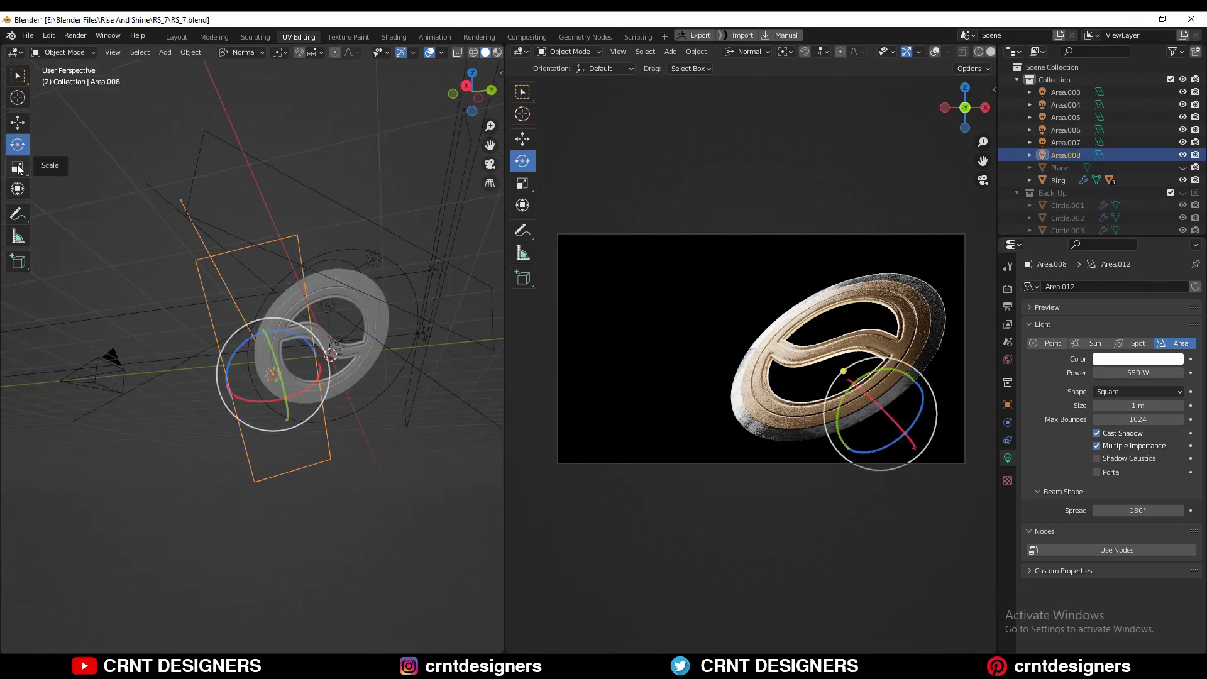
{"action": "left_click_drag", "start_coordinate": [252, 403], "coordinate": [283, 384]}
{"action": "middle_click_drag", "start_coordinate": [282, 383], "coordinate": [333, 359]}
{"action": "middle_click_drag", "start_coordinate": [380, 350], "coordinate": [435, 375]}
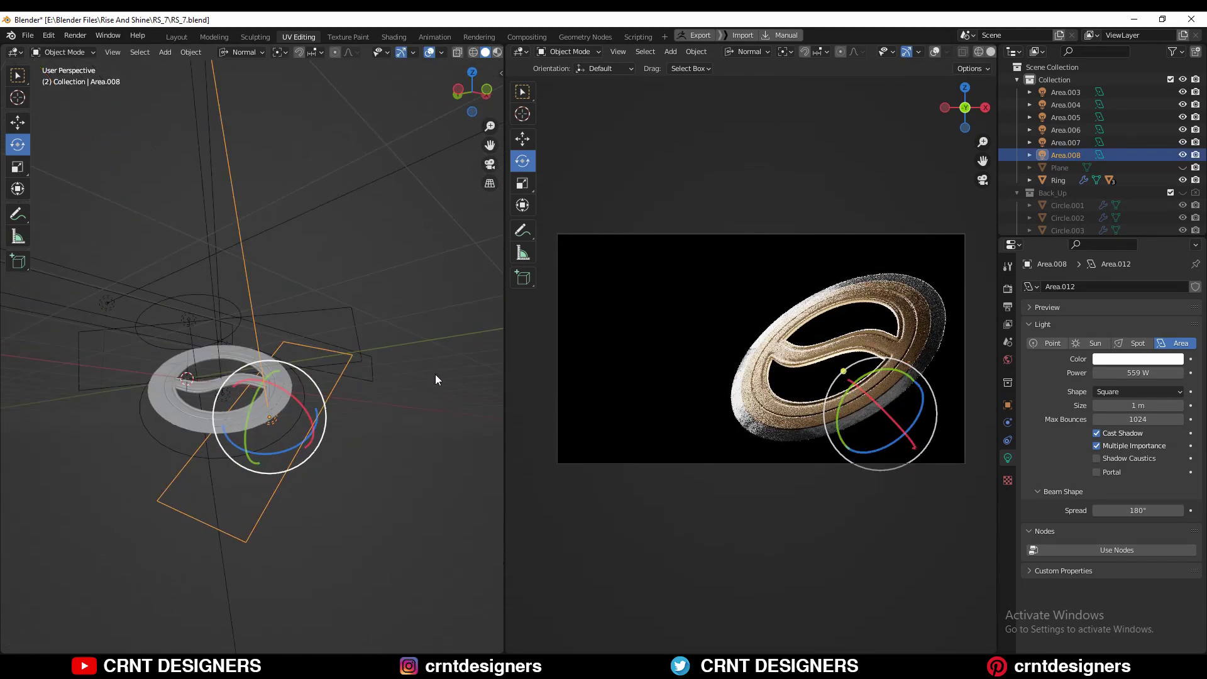
Step: Slide Area.008 to a new spot and rotate it about 5 degrees
{"action": "key", "text": "shift+space"}
{"action": "key", "text": "g"}
{"action": "left_click_drag", "start_coordinate": [275, 356], "coordinate": [297, 428]}
{"action": "mouse_move", "coordinate": [297, 429]}
{"action": "middle_mouse_down"}
{"action": "mouse_move", "coordinate": [303, 515]}
{"action": "mouse_move", "coordinate": [205, 539]}
{"action": "middle_mouse_up"}
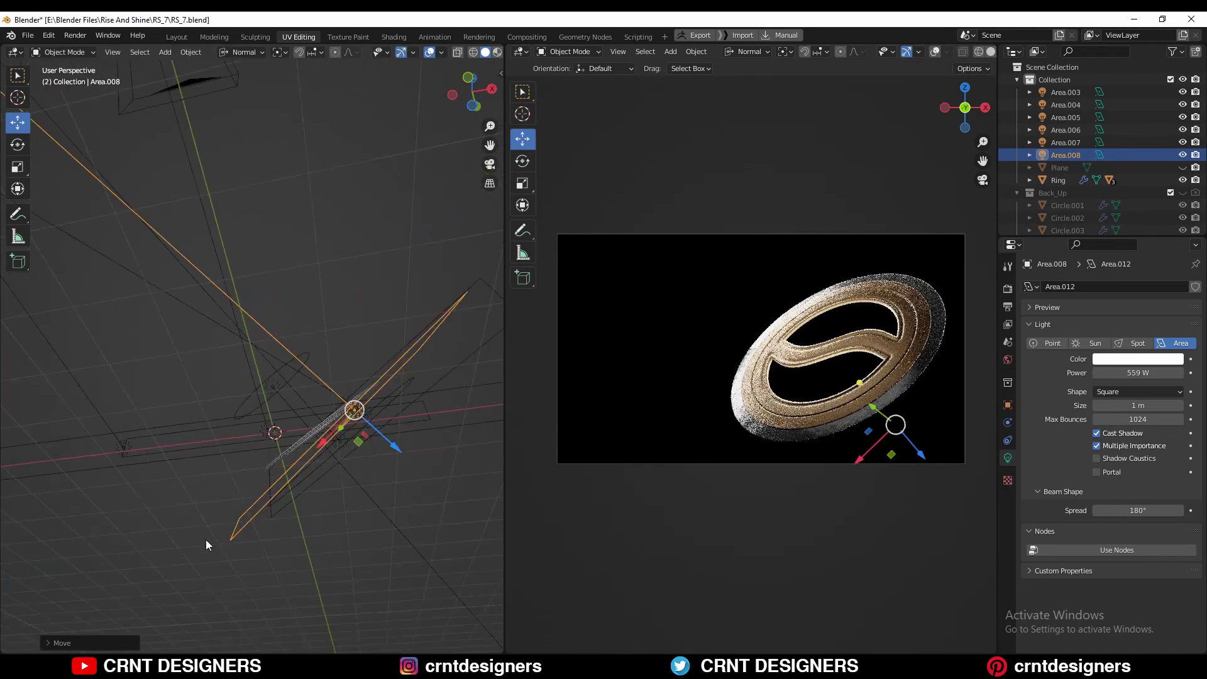
{"action": "key", "text": "shift+space"}
{"action": "key", "text": "r"}
{"action": "left_click_drag", "start_coordinate": [371, 369], "coordinate": [408, 299]}
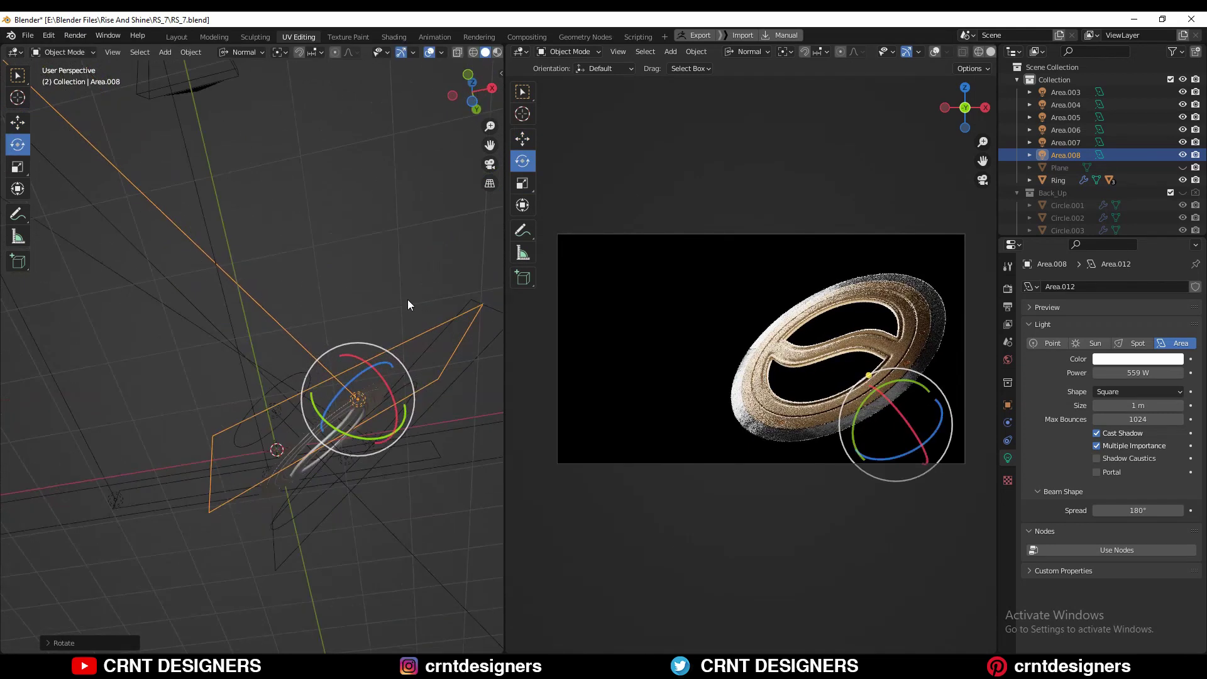
{"action": "middle_click_drag", "start_coordinate": [407, 300], "coordinate": [431, 442]}
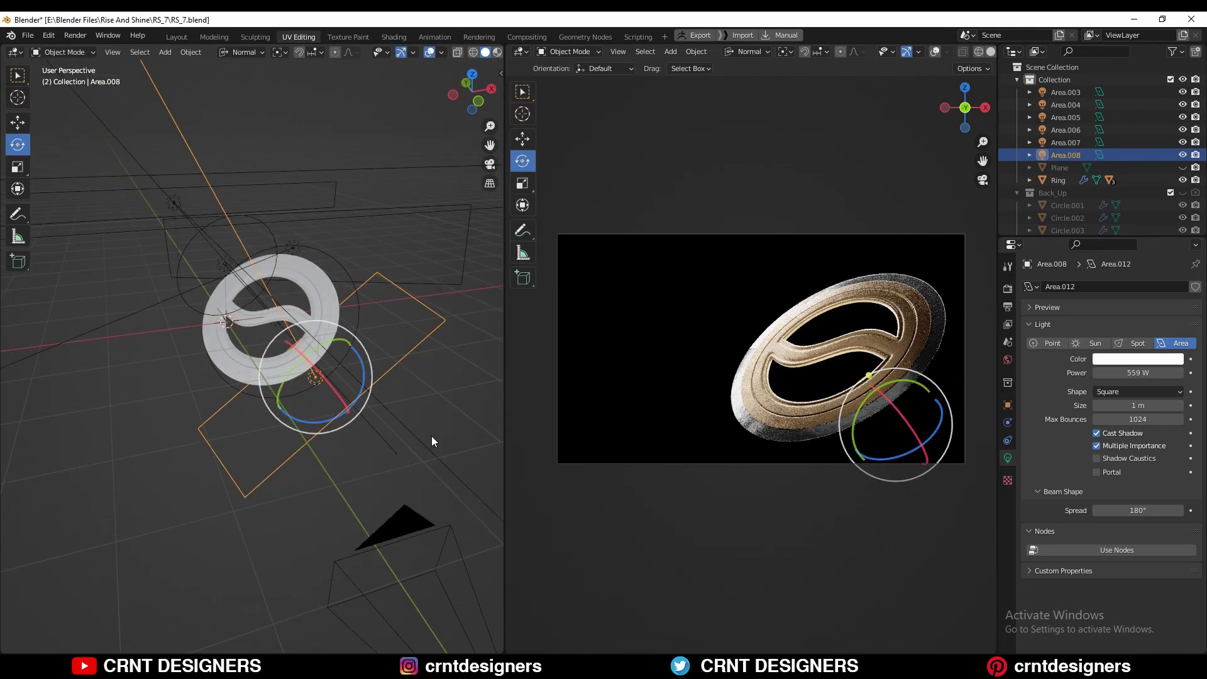
Step: Re-aim Area.008 and check the lighting in the full rendered view
{"action": "left_click_drag", "start_coordinate": [337, 408], "coordinate": [308, 364]}
{"action": "middle_click_drag", "start_coordinate": [308, 364], "coordinate": [358, 224]}
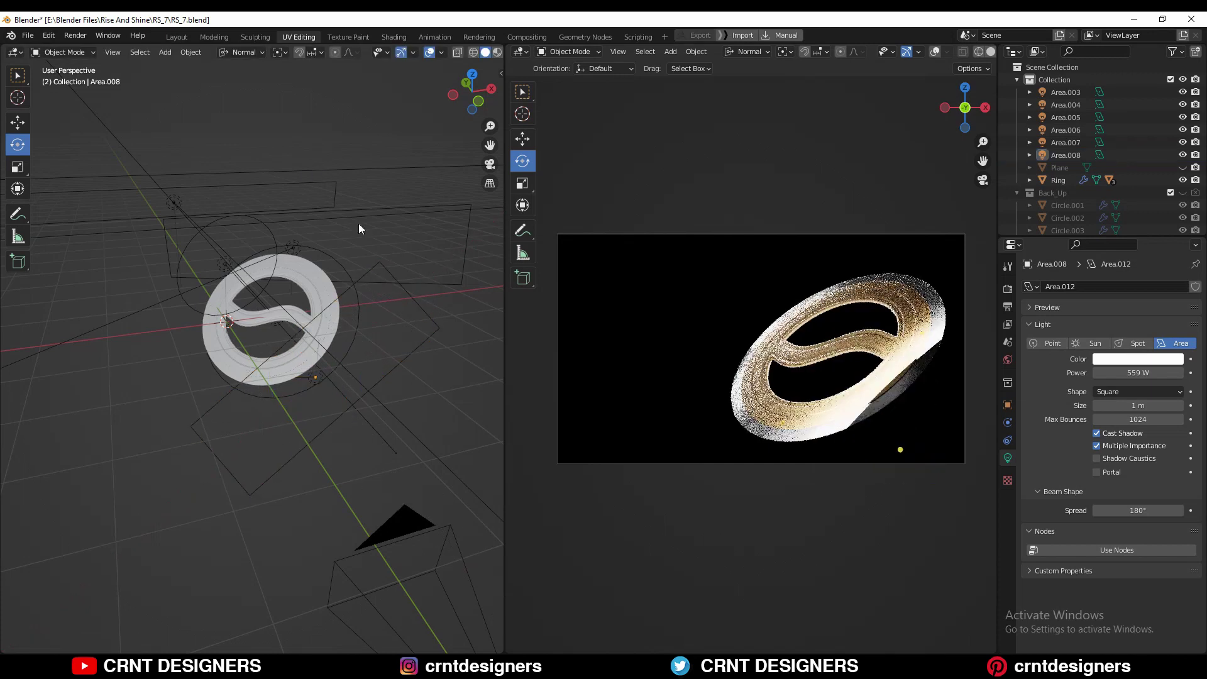
{"action": "middle_click_drag", "start_coordinate": [350, 391], "coordinate": [353, 389]}
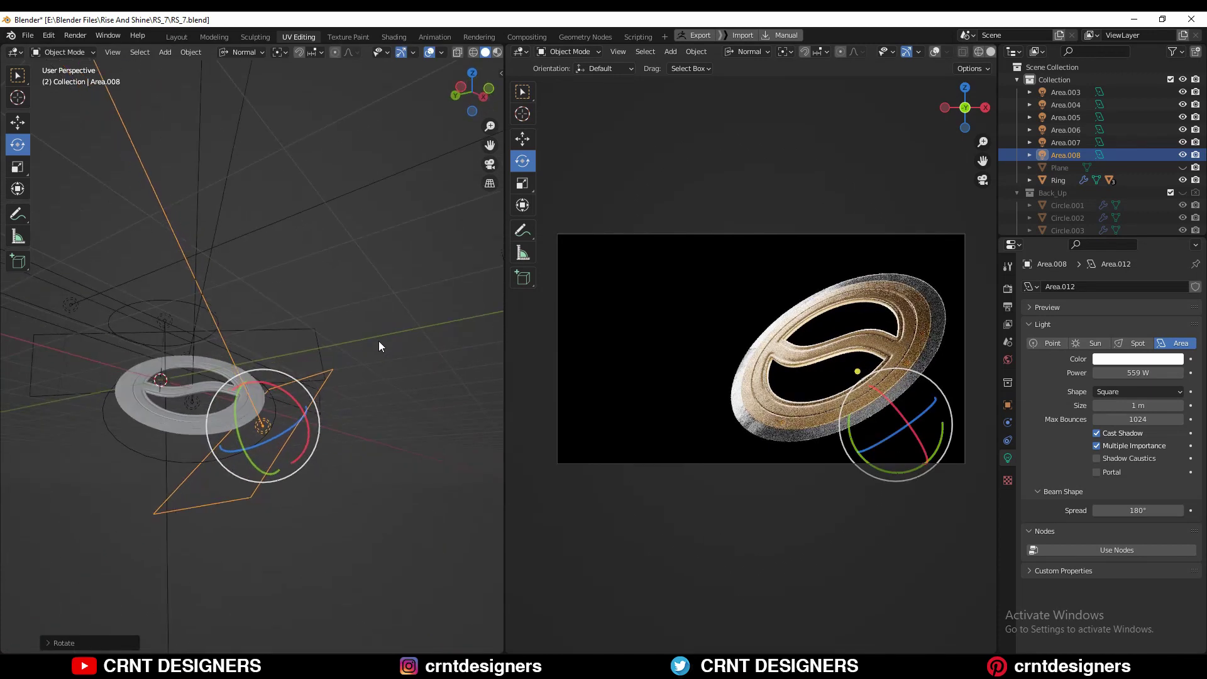
{"action": "middle_click_drag", "start_coordinate": [328, 395], "coordinate": [236, 192]}
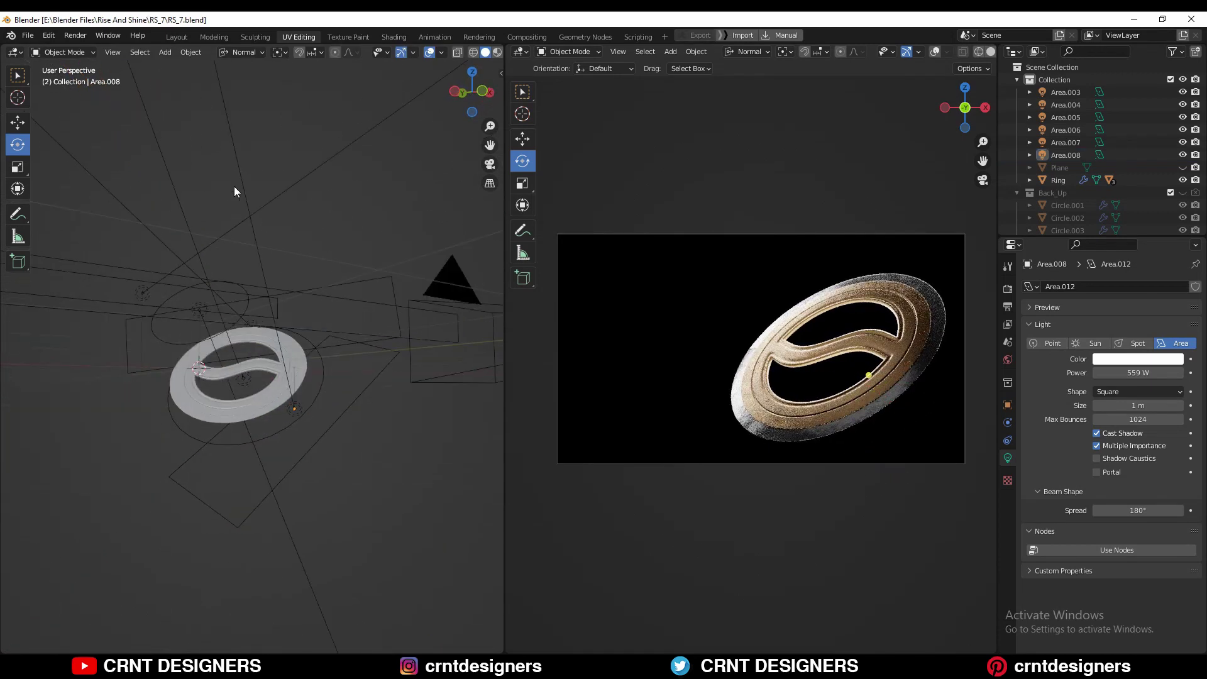
{"action": "left_click", "coordinate": [176, 39]}
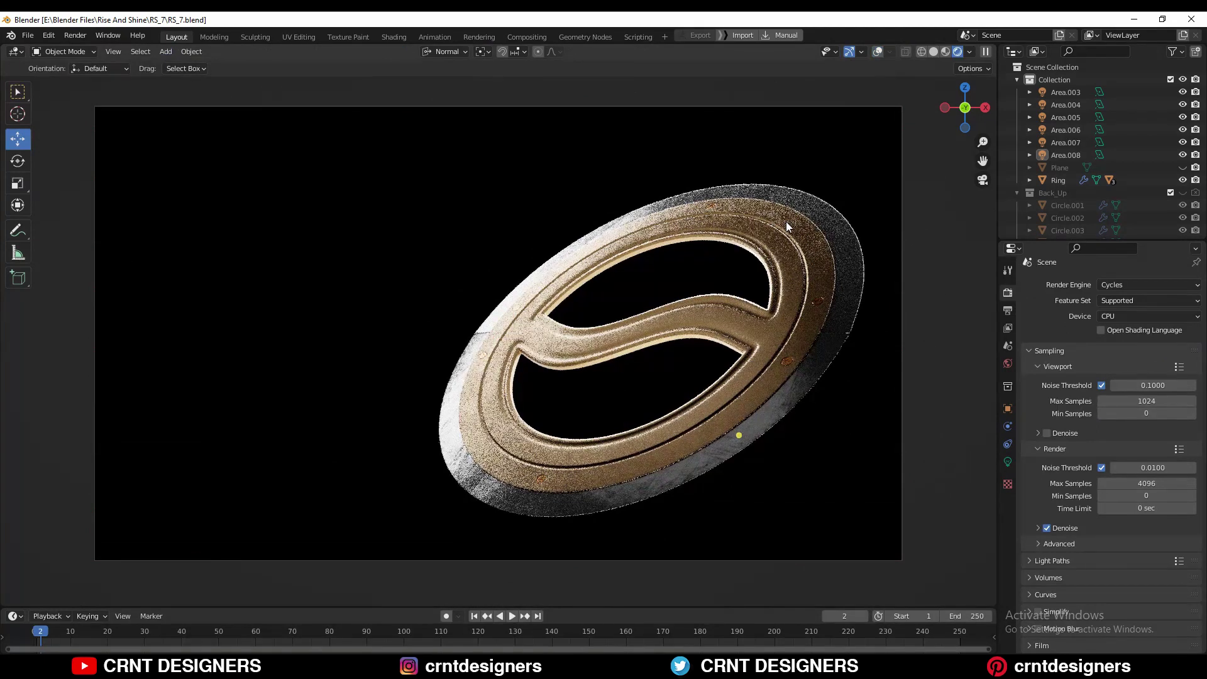
{"action": "left_click", "coordinate": [315, 38]}
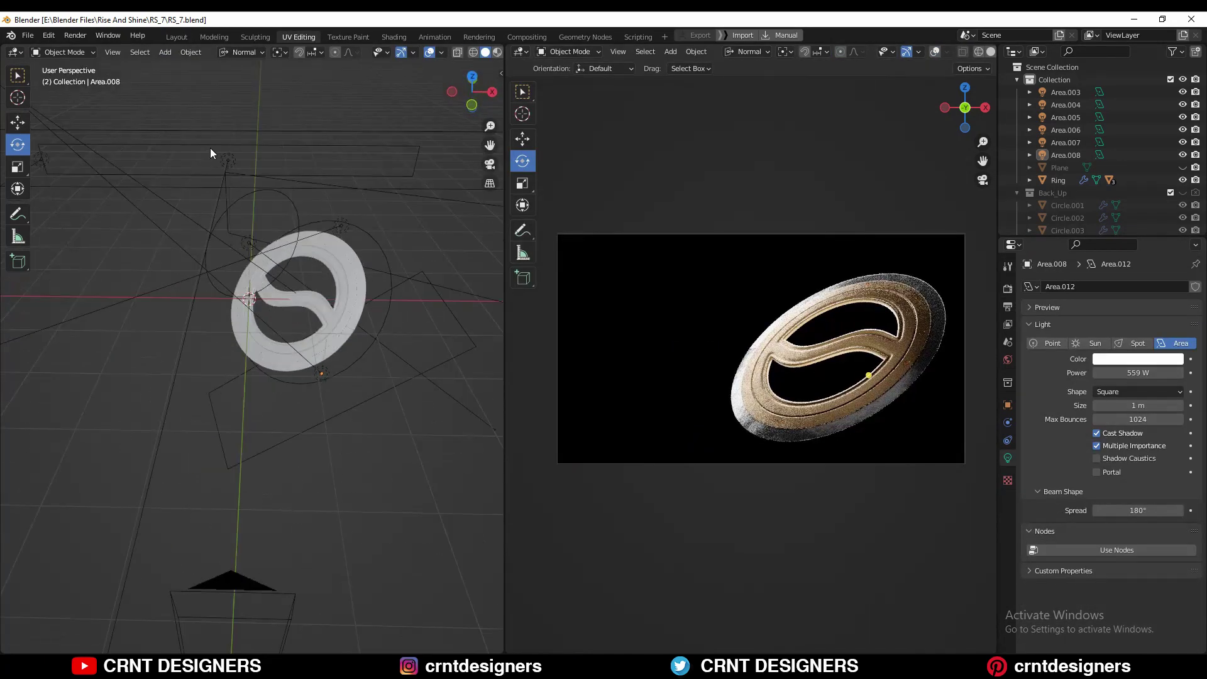
Step: Spin Area.003 about its normal and switch to a top orthographic view
{"action": "left_click", "coordinate": [158, 130]}
{"action": "mouse_move", "coordinate": [277, 248]}
{"action": "middle_mouse_down"}
{"action": "mouse_move", "coordinate": [308, 308]}
{"action": "mouse_move", "coordinate": [223, 181]}
{"action": "middle_mouse_up"}
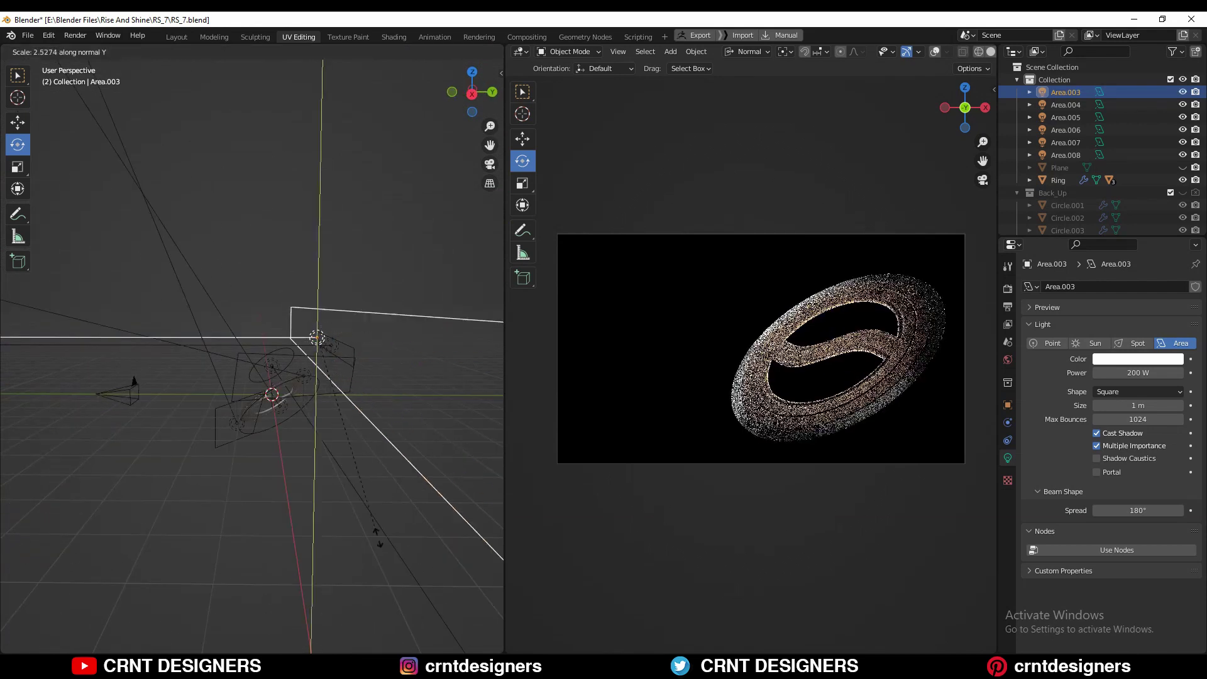
{"action": "mouse_move", "coordinate": [324, 365]}
{"action": "left_mouse_down"}
{"action": "mouse_move", "coordinate": [335, 343]}
{"action": "mouse_move", "coordinate": [345, 349]}
{"action": "left_mouse_up"}
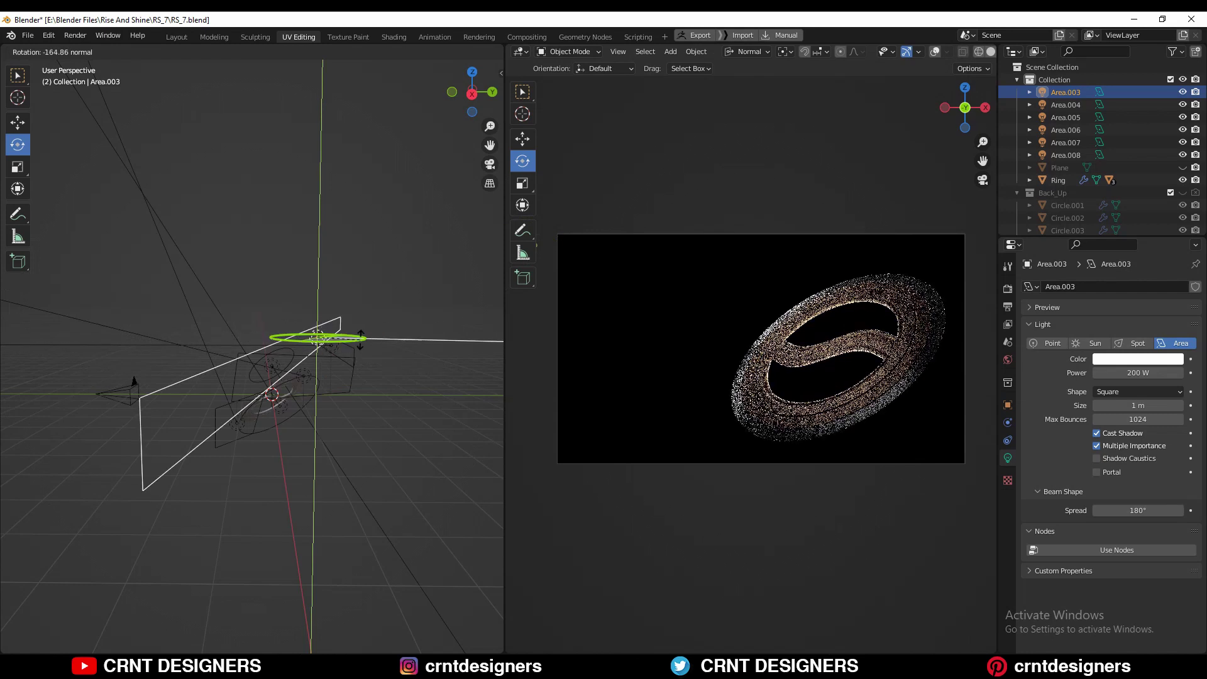
{"action": "middle_click_drag", "start_coordinate": [323, 244], "coordinate": [315, 332]}
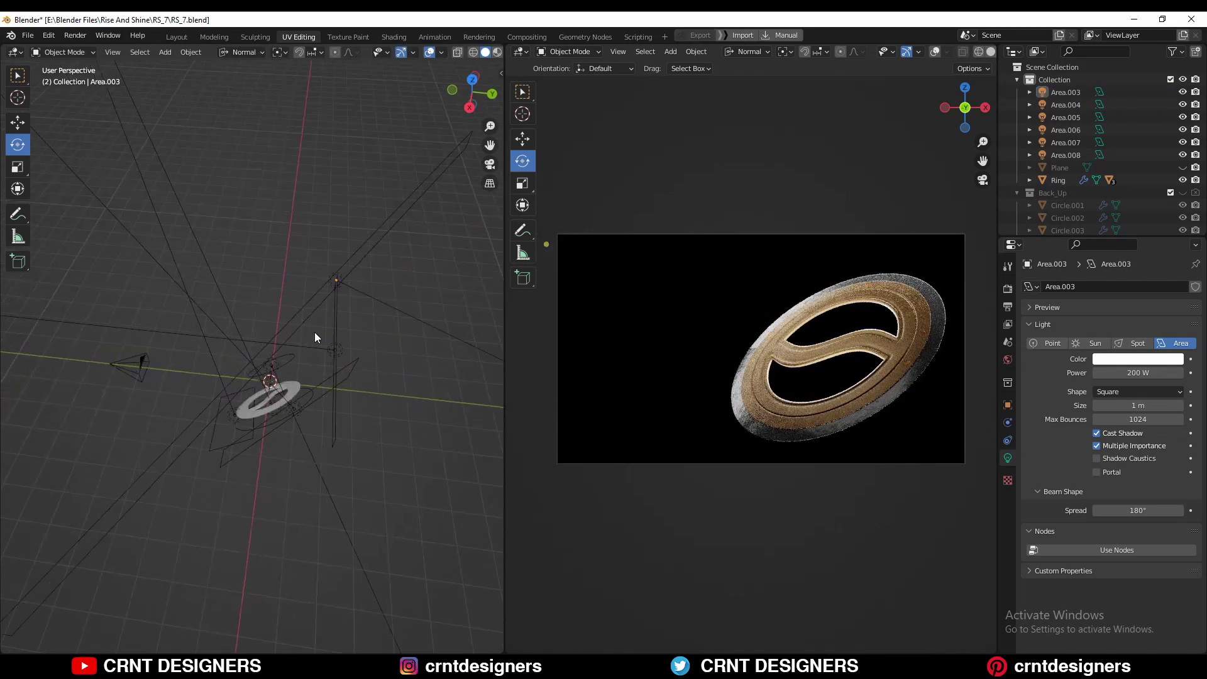
{"action": "left_click", "coordinate": [469, 92]}
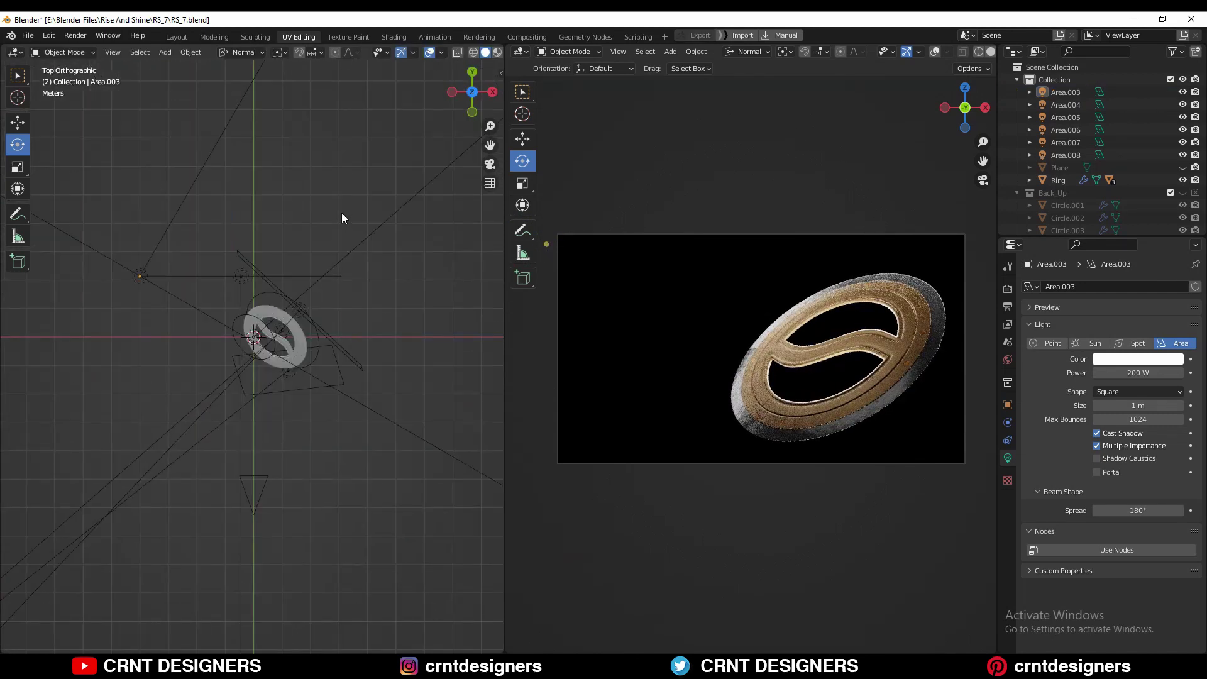
Step: Try rotating Area.004, cancel the rotation, and deselect it
{"action": "left_click", "coordinate": [227, 276]}
{"action": "left_click_drag", "start_coordinate": [227, 276], "coordinate": [227, 282]}
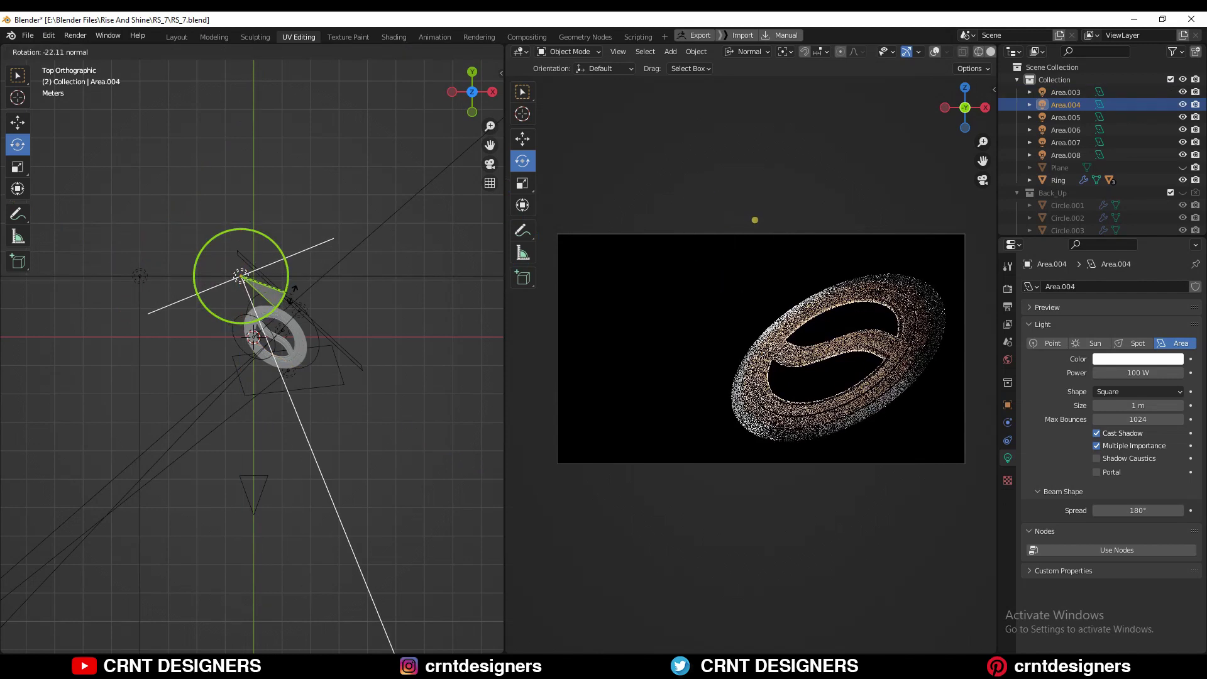
{"action": "key", "text": "Escape"}
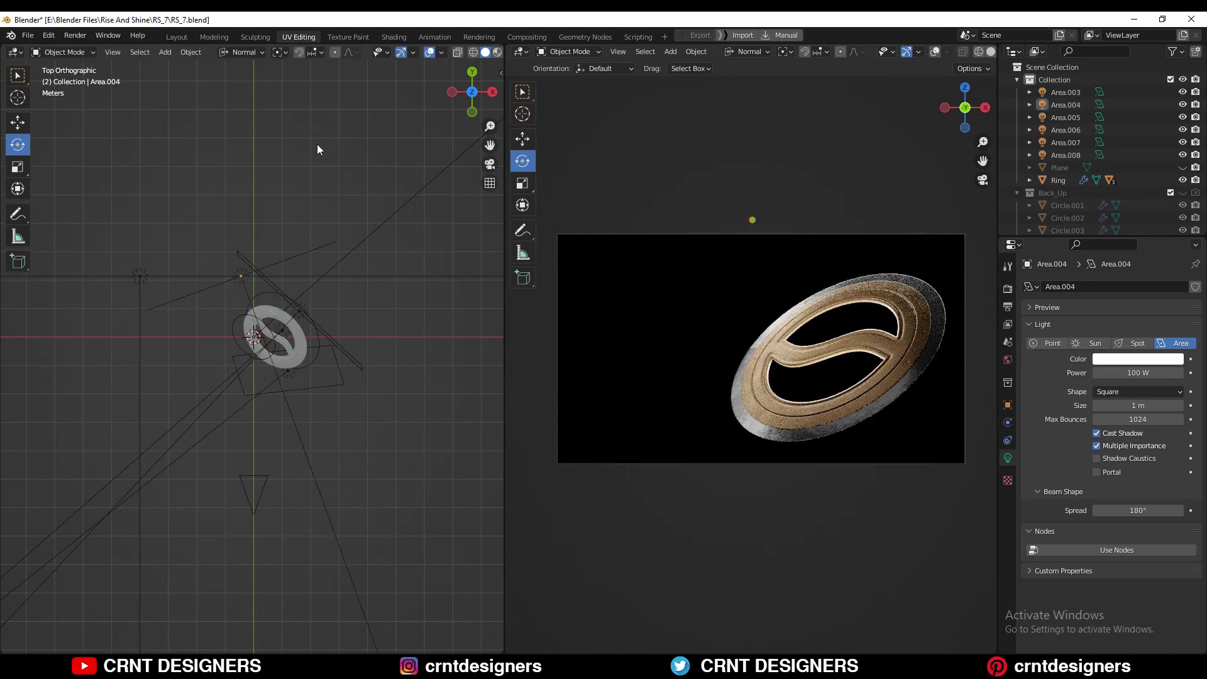
{"action": "left_click", "coordinate": [163, 142]}
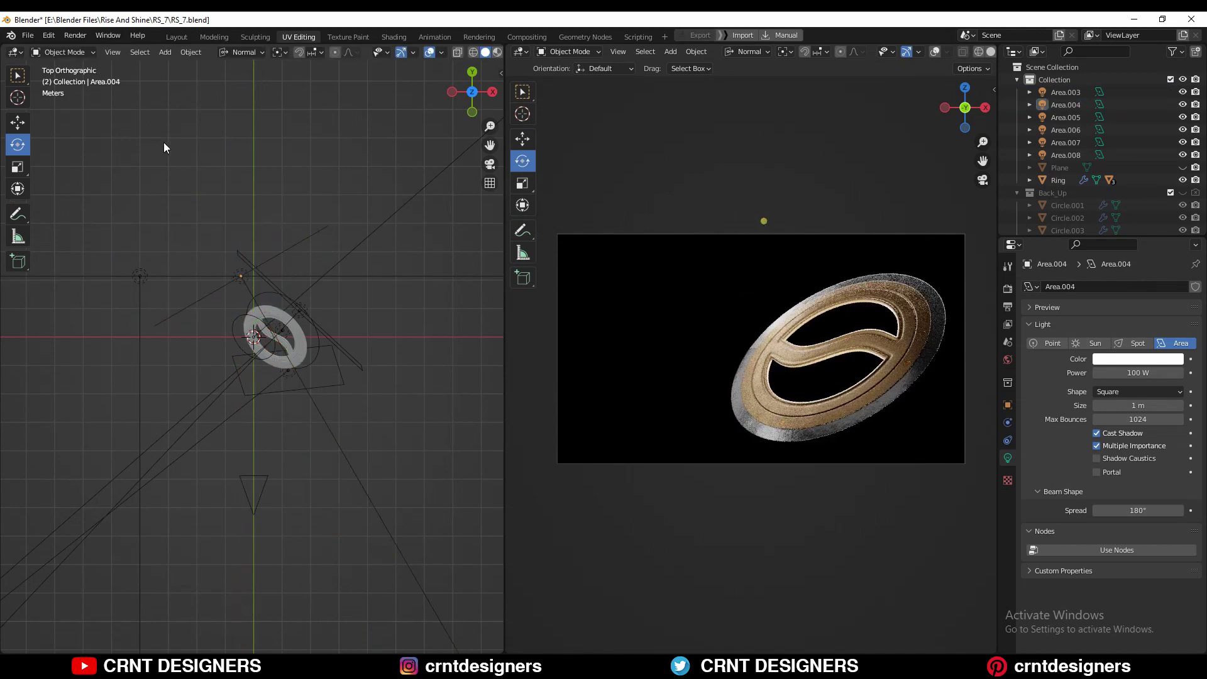
{"action": "middle_click_drag", "start_coordinate": [247, 169], "coordinate": [256, 169], "text": "shift"}
Step: Move the Area.004 light, then undo the move
{"action": "key", "text": "shift+space"}
{"action": "key", "text": "g"}
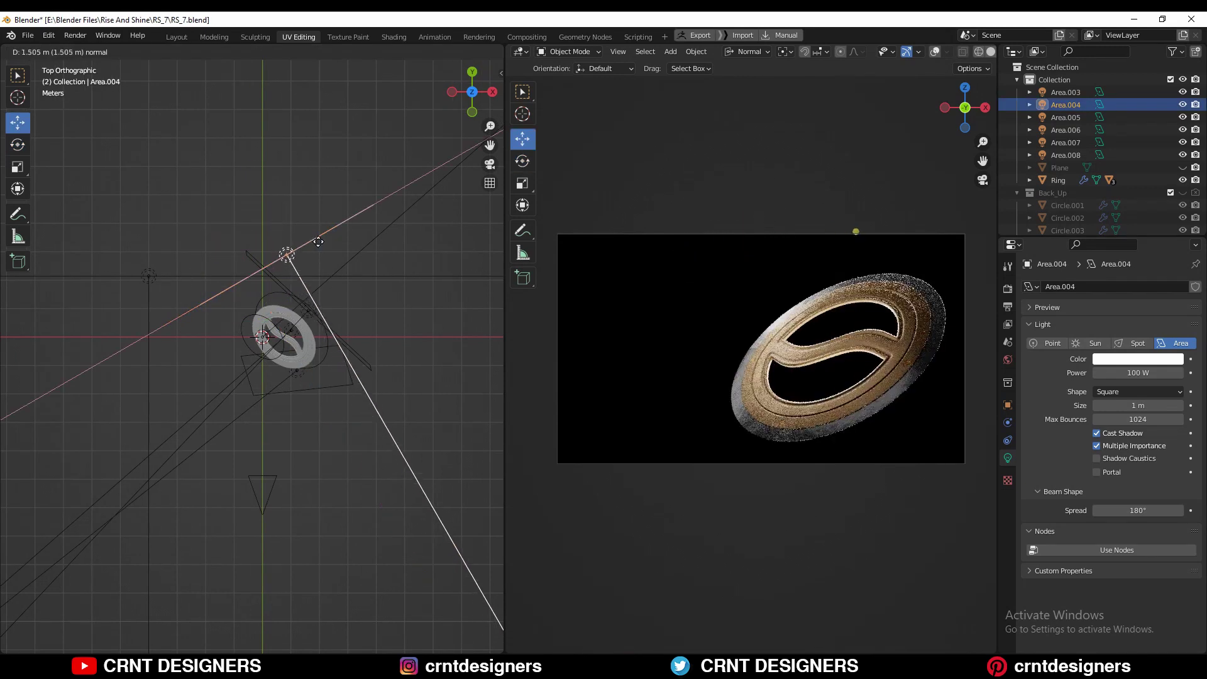
{"action": "key", "text": "ctrl+z"}
{"action": "middle_click_drag", "start_coordinate": [304, 181], "coordinate": [251, 151]}
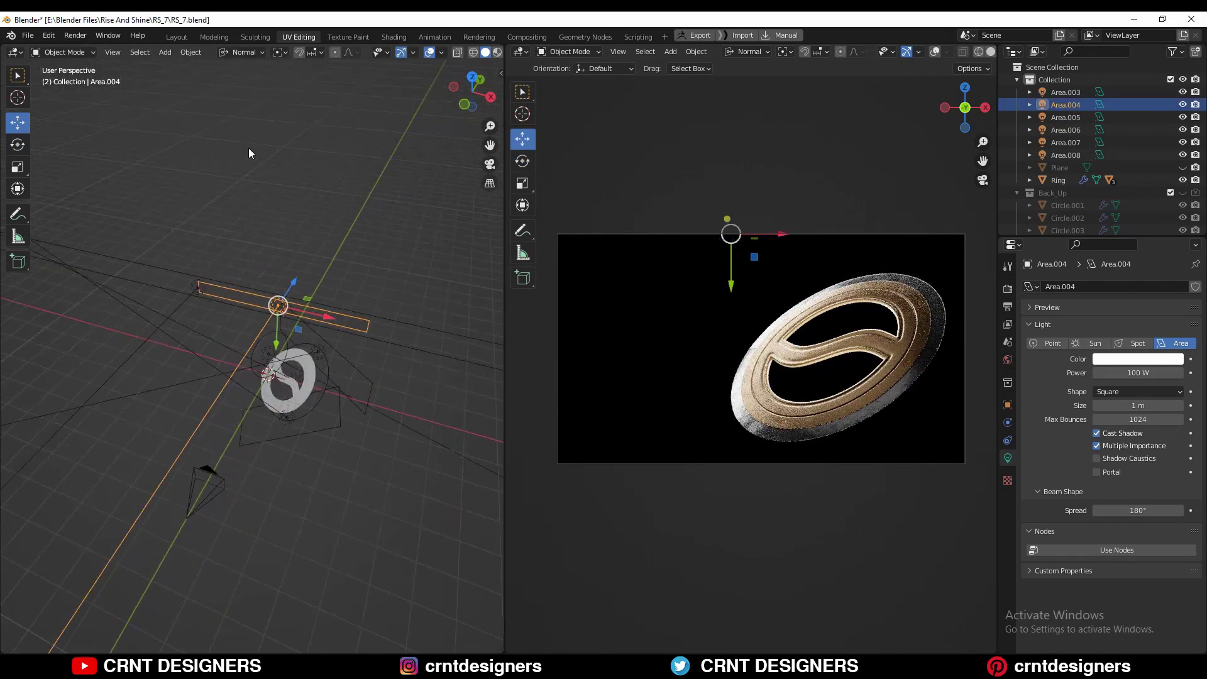
{"action": "key", "text": "g"}
{"action": "left_click", "coordinate": [336, 249]}
{"action": "key", "text": "ctrl+z"}
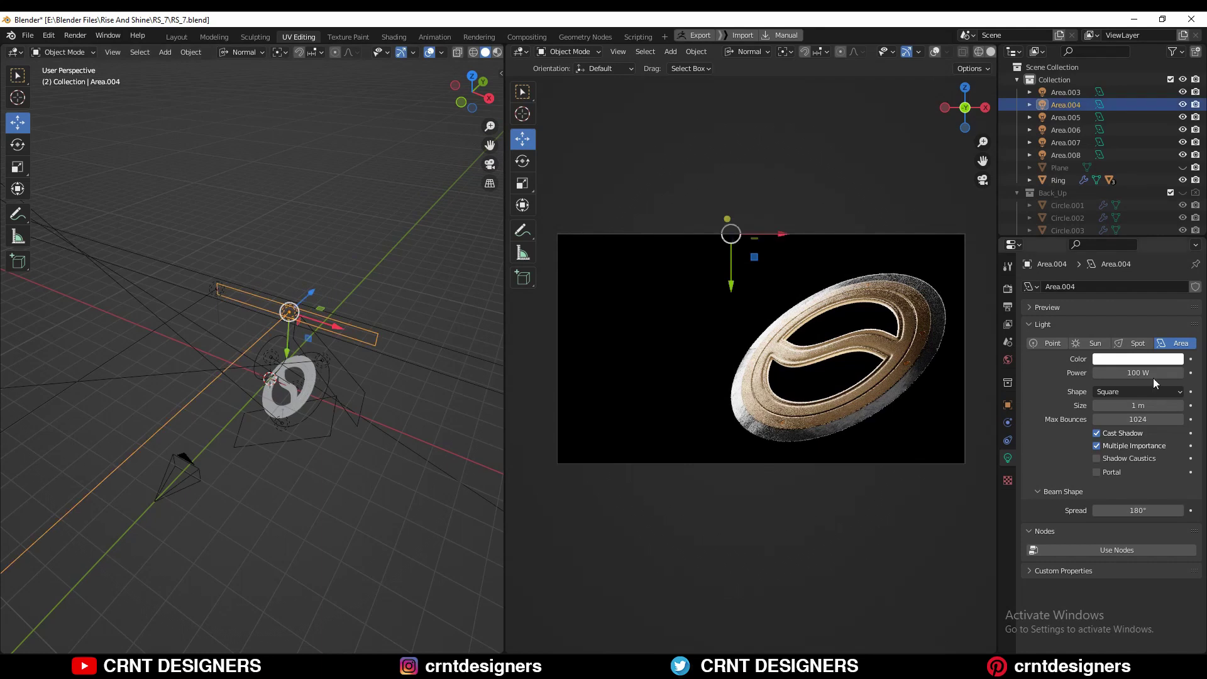
Step: Rotate Area.003 once more, then delete it
{"action": "left_click", "coordinate": [367, 237]}
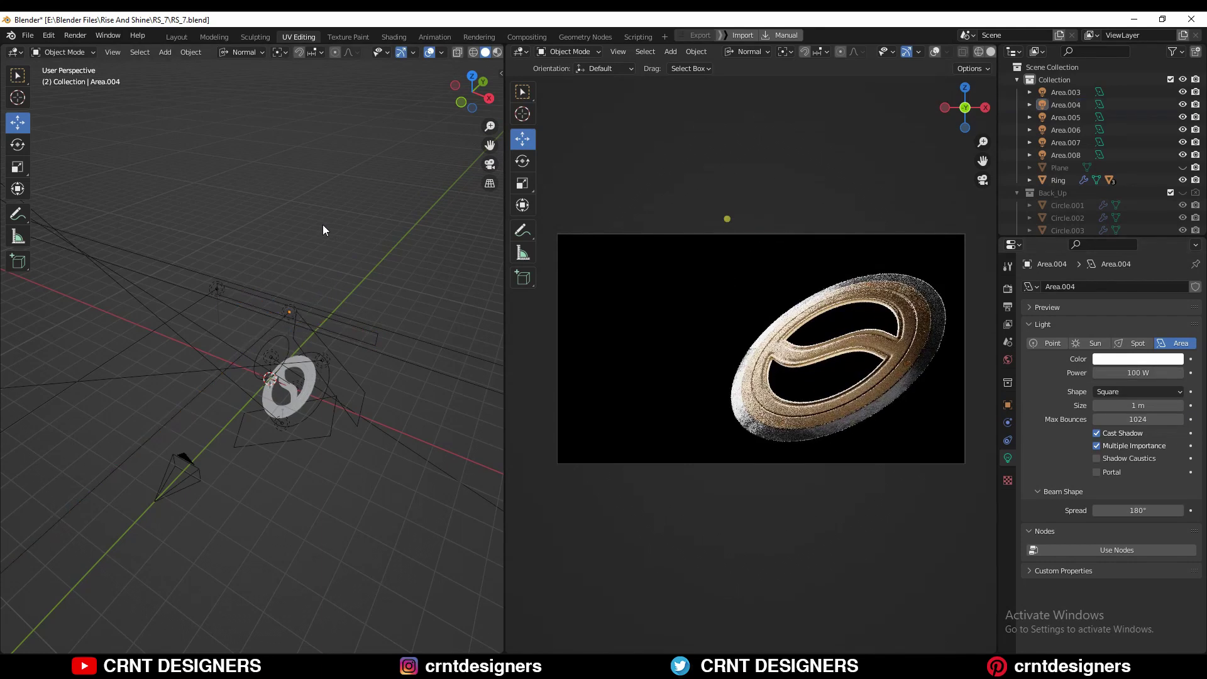
{"action": "left_click", "coordinate": [289, 313]}
{"action": "left_click", "coordinate": [216, 288]}
{"action": "left_click", "coordinate": [18, 144]}
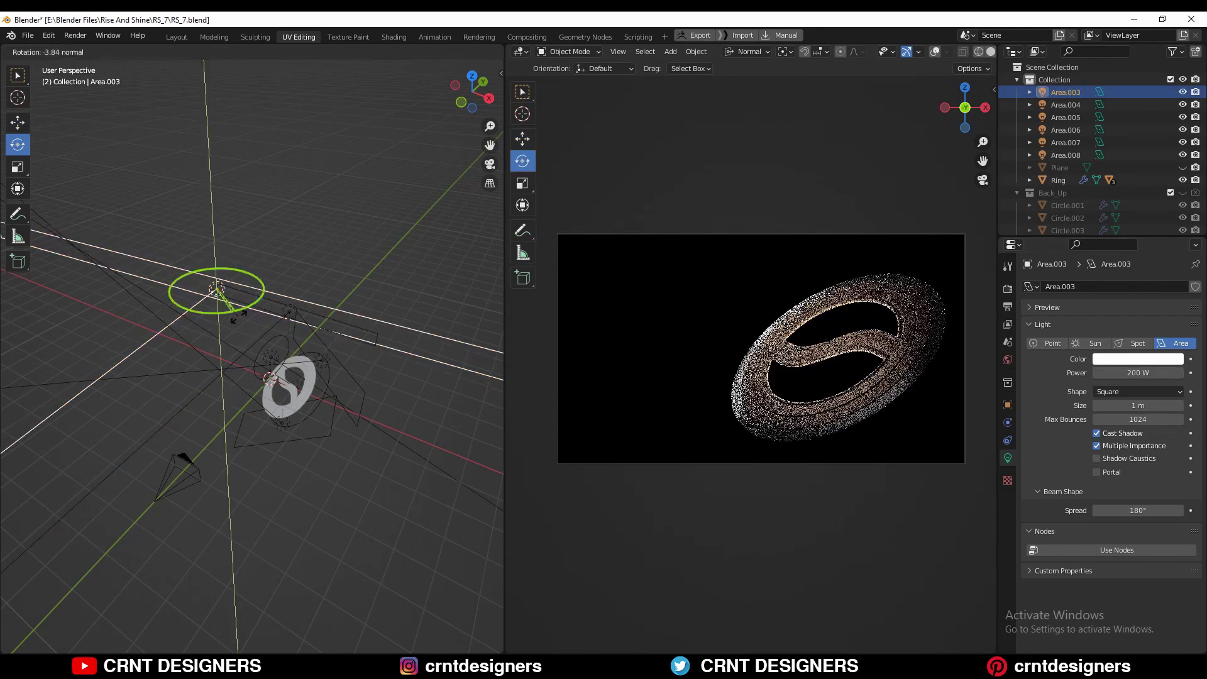
{"action": "left_click_drag", "start_coordinate": [251, 301], "coordinate": [302, 309]}
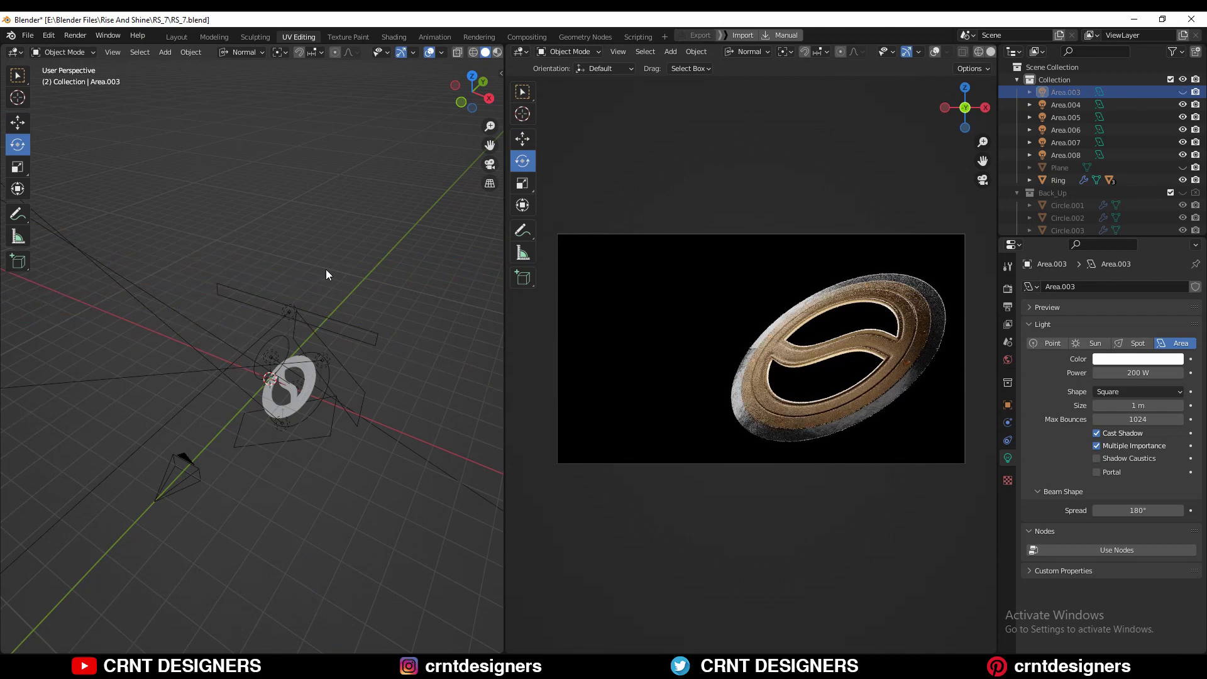
{"action": "left_click", "coordinate": [1138, 373]}
{"action": "type", "text": "11"}
{"action": "key", "text": "Return"}
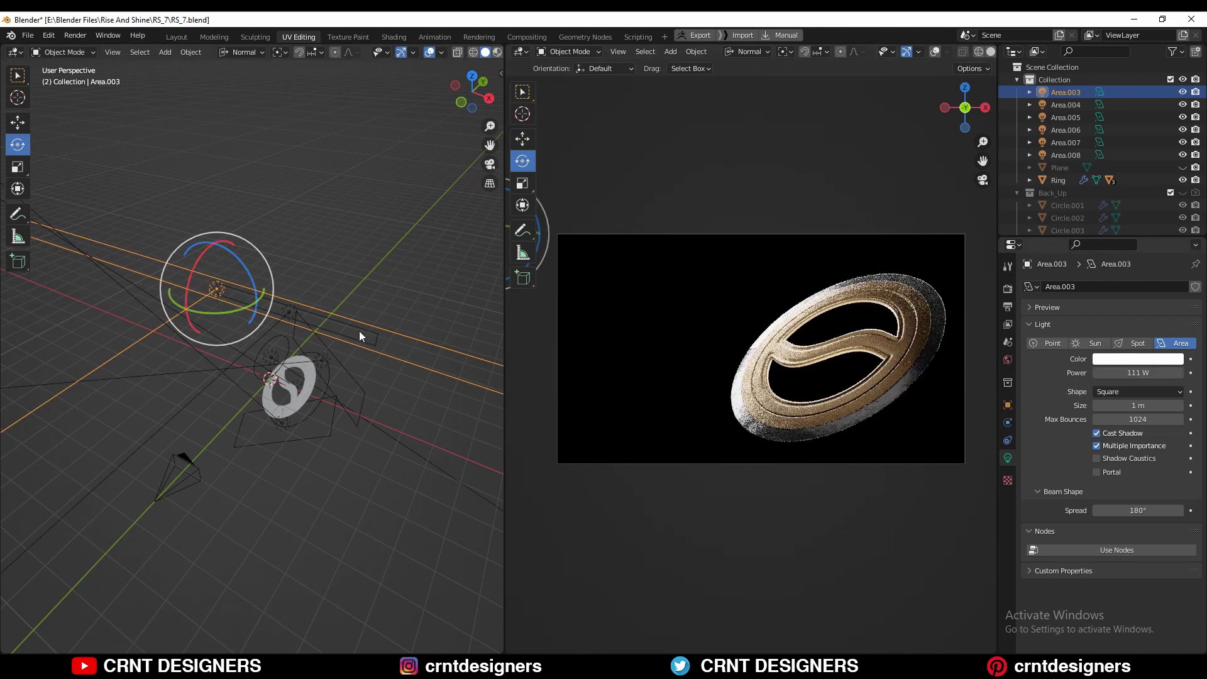
{"action": "key", "text": "Delete"}
Step: Set Area.004's power to 130 W
{"action": "left_click", "coordinate": [289, 312]}
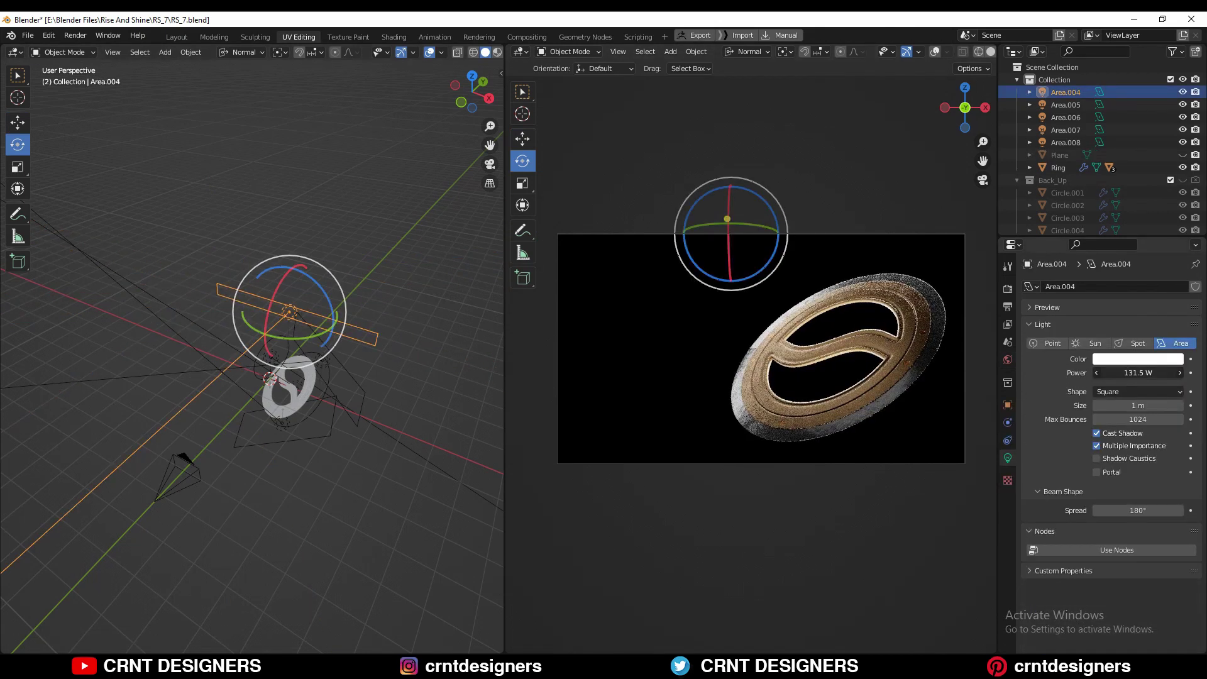
{"action": "left_click", "coordinate": [272, 357]}
{"action": "left_click", "coordinate": [349, 323]}
{"action": "double_click", "coordinate": [1140, 374]}
{"action": "type", "text": "0"}
{"action": "key", "text": "BackSpace"}
{"action": "type", "text": "0"}
{"action": "key", "text": "Return"}
{"action": "left_click", "coordinate": [269, 126]}
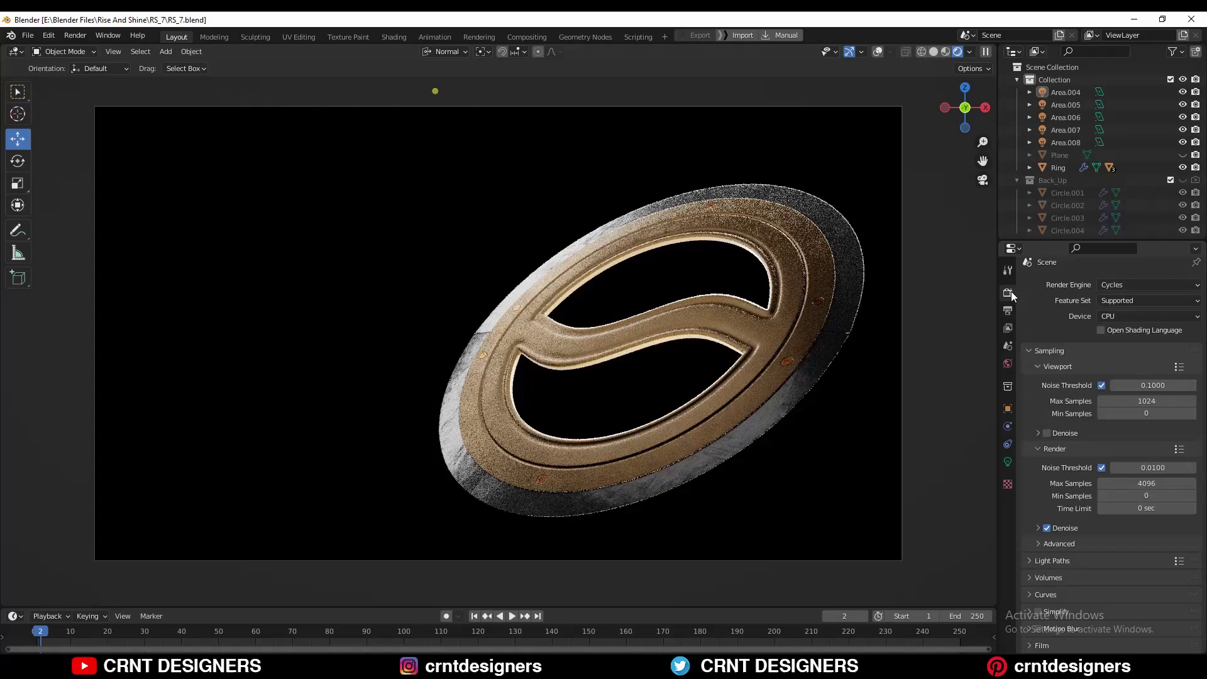
Step: Switch to the full rendered layout and run Render > Render Image
{"action": "left_click", "coordinate": [1008, 311]}
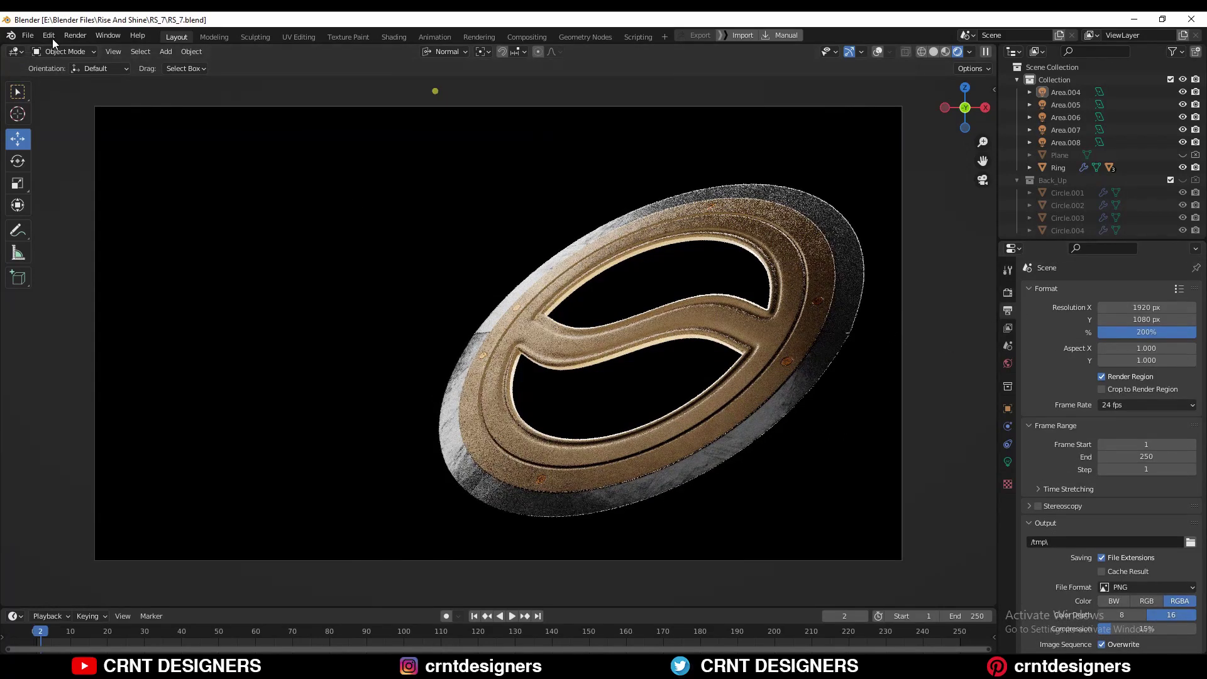
{"action": "left_click", "coordinate": [76, 35]}
{"action": "left_click", "coordinate": [89, 51]}
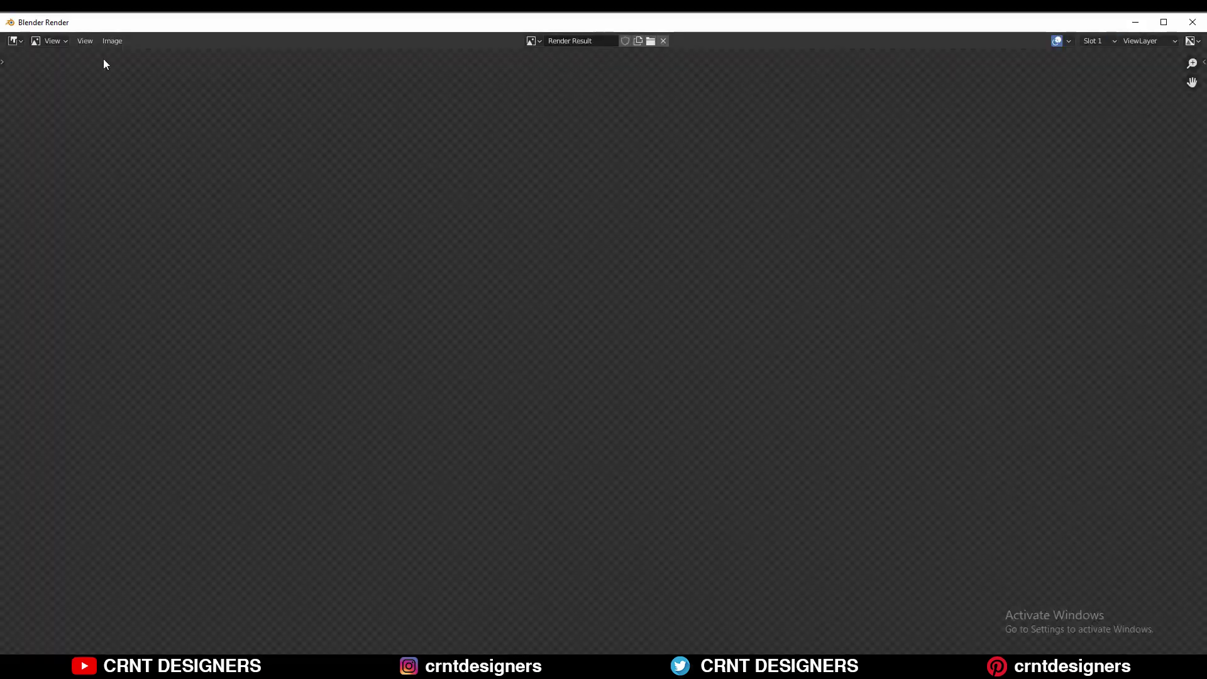